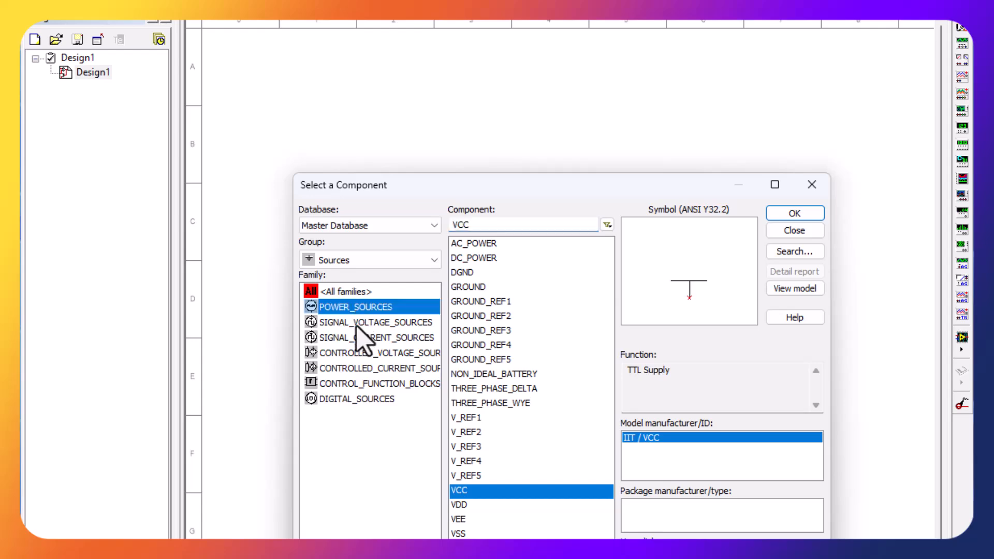
# Place a VCC power source near the sheet's upper-left corner and a VEE power source directly below it
pyautogui.click(492, 491)
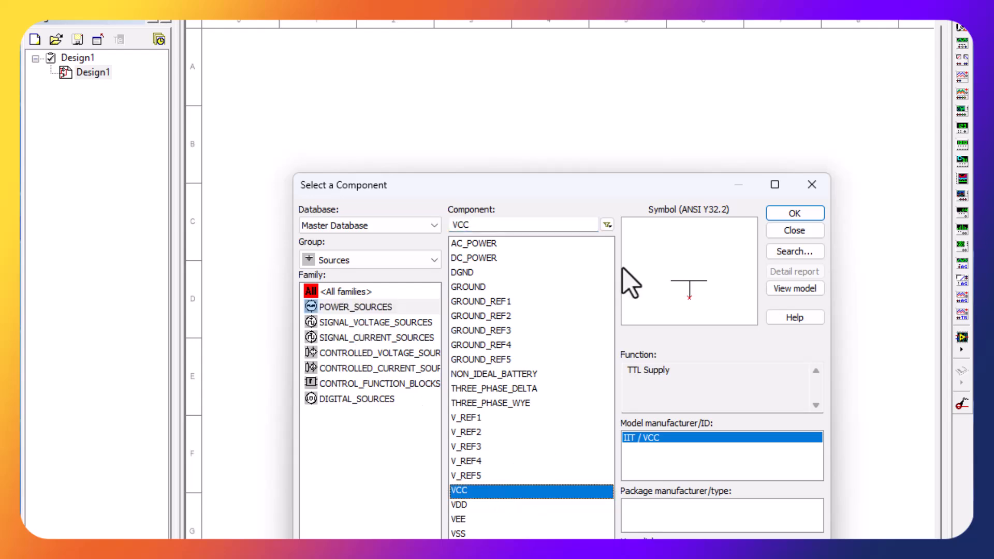
pyautogui.click(794, 214)
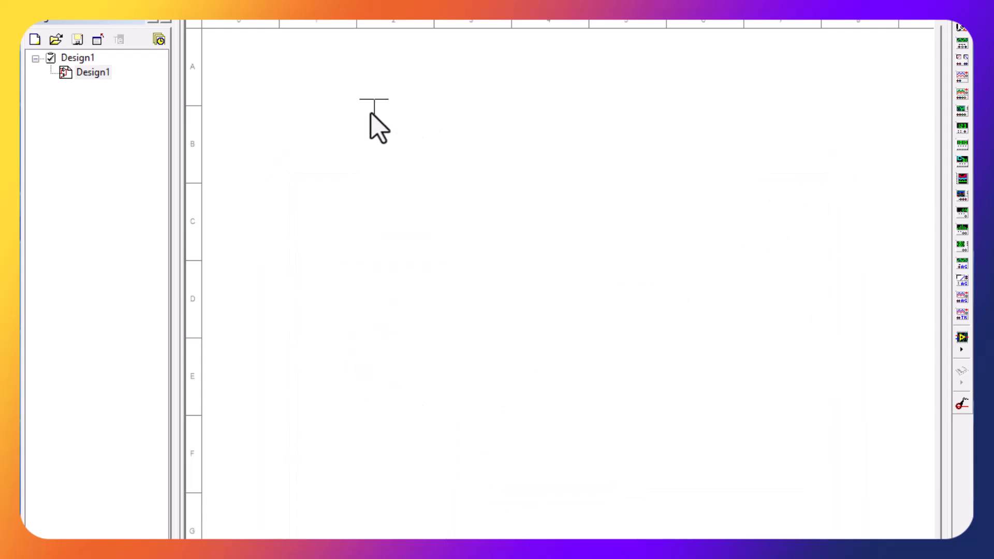
pyautogui.click(256, 79)
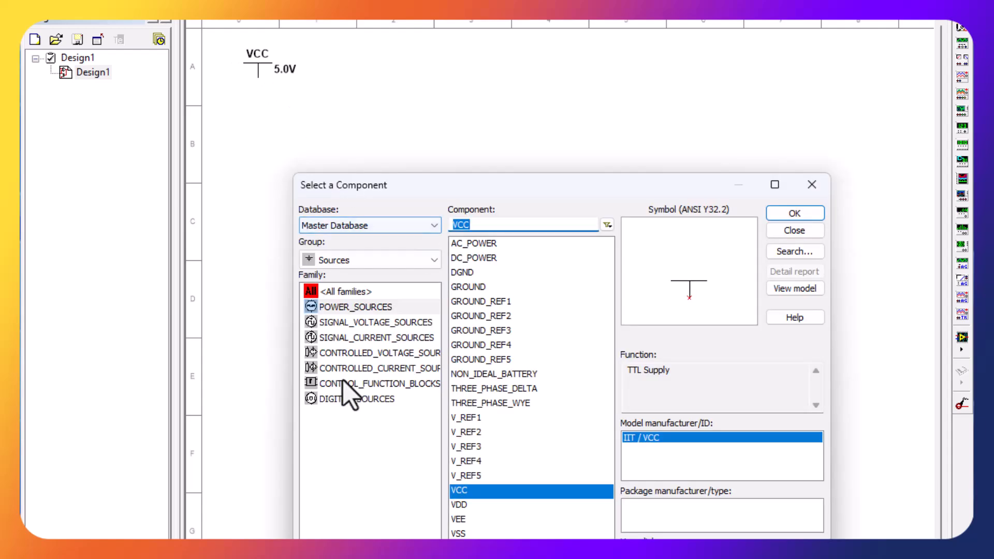
pyautogui.click(475, 519)
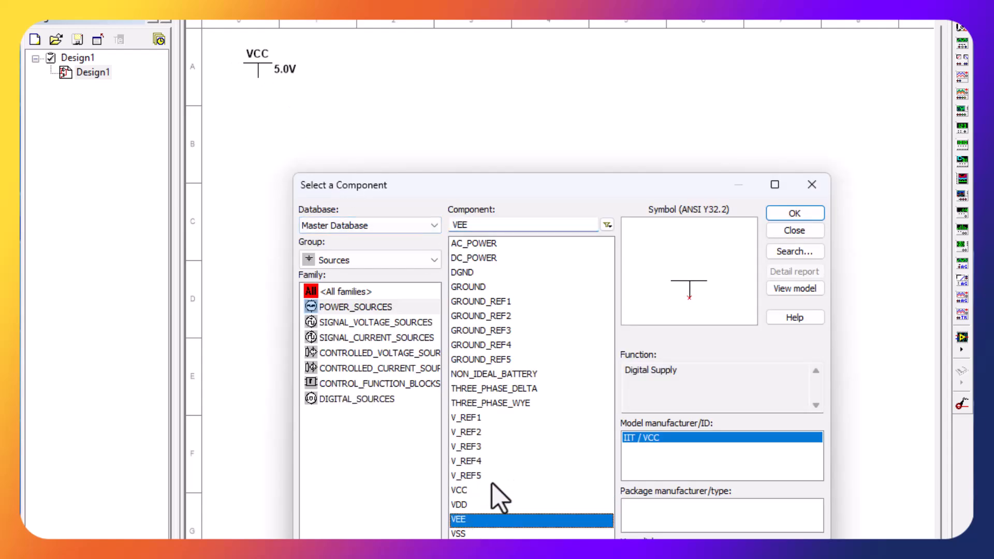
pyautogui.click(807, 214)
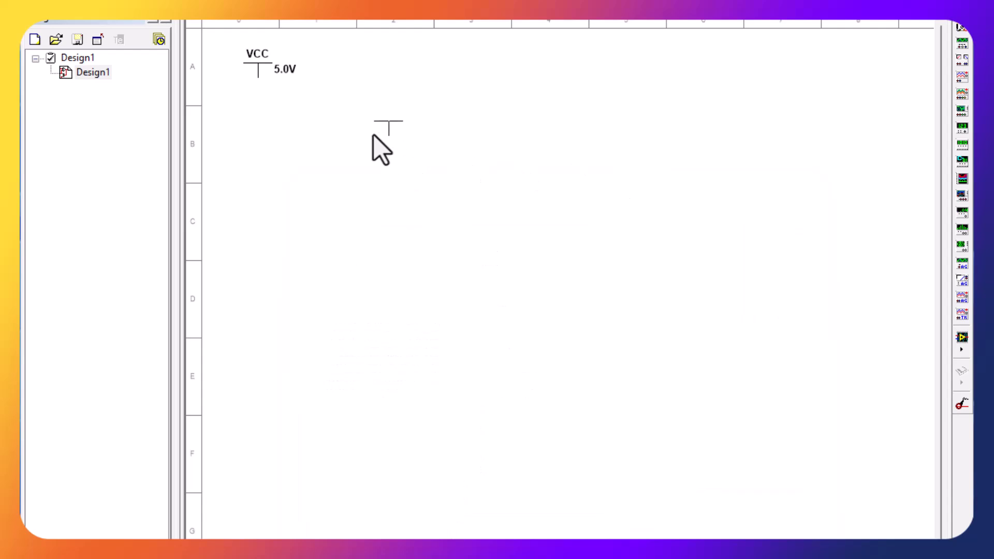
pyautogui.click(258, 123)
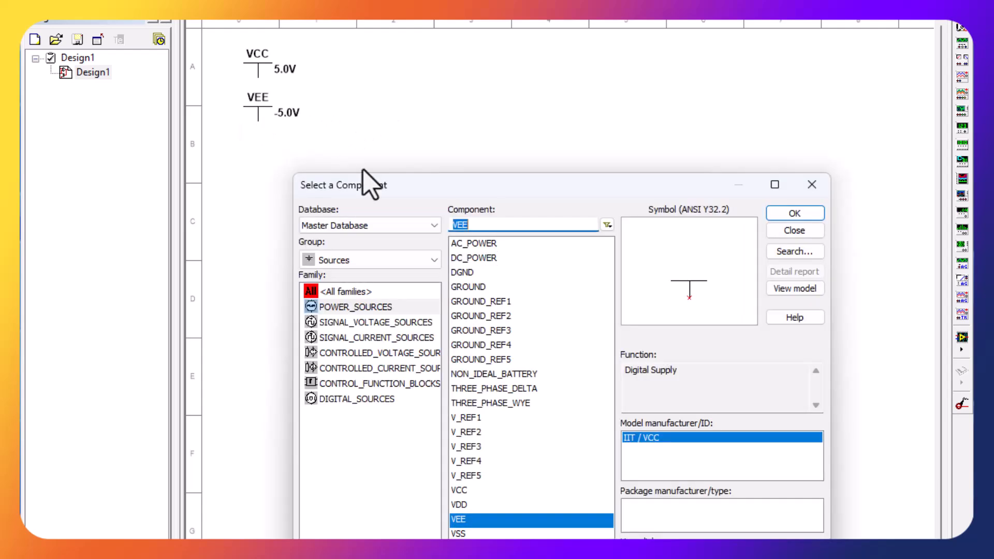
# Place an analog GROUND symbol just to the right of the VCC and VEE sources
pyautogui.click(474, 288)
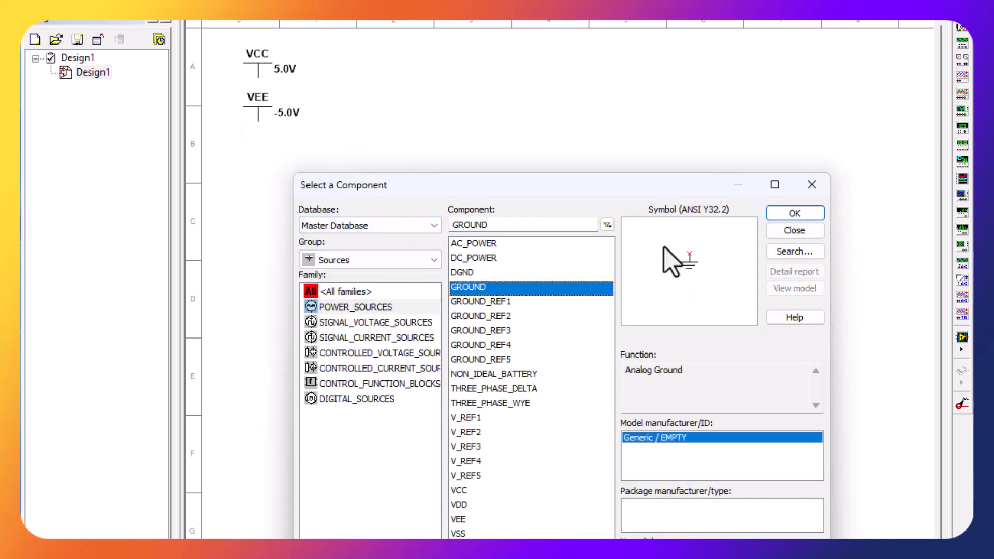
pyautogui.click(791, 216)
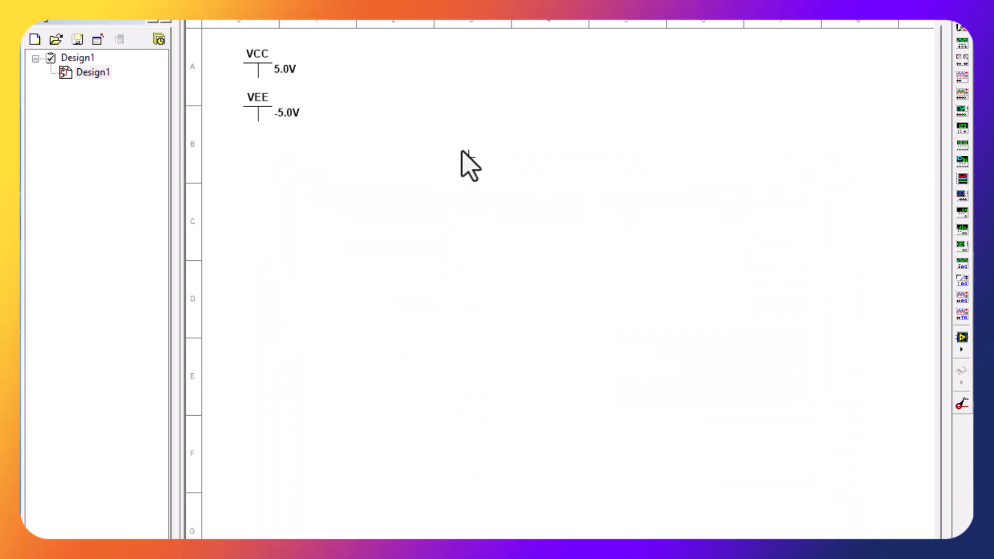
pyautogui.click(316, 87)
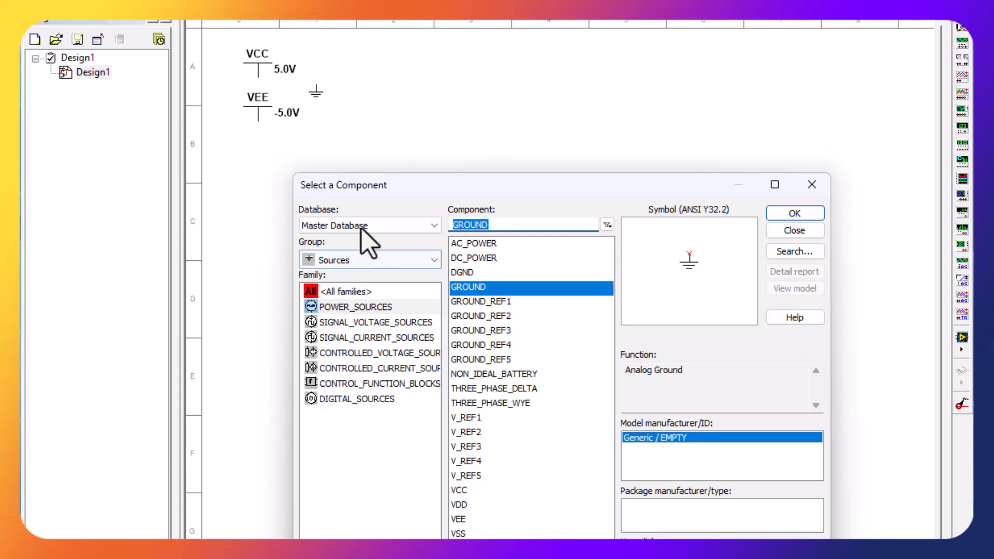
# Place a 1k resistor from the Basic group to the right of the ground symbol
pyautogui.click(400, 260)
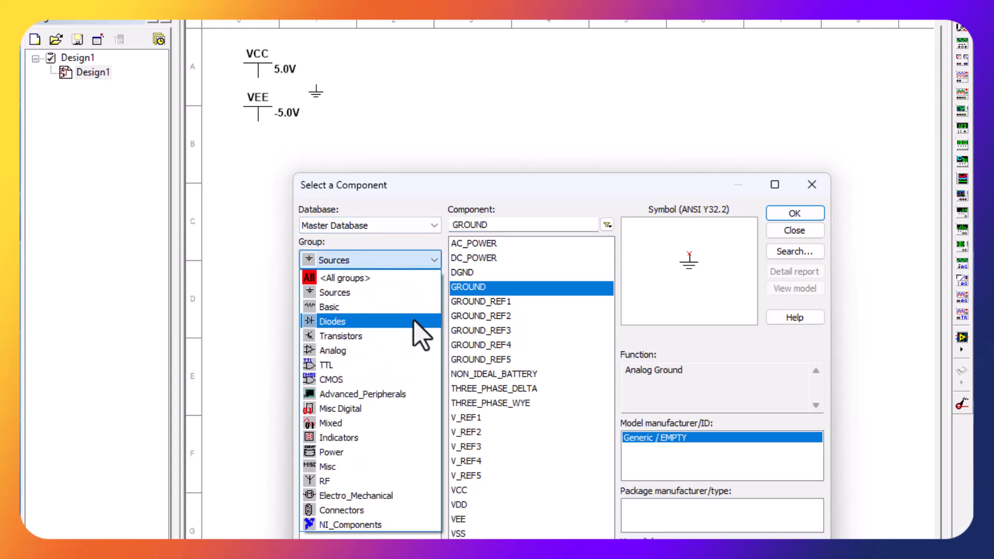
pyautogui.click(376, 308)
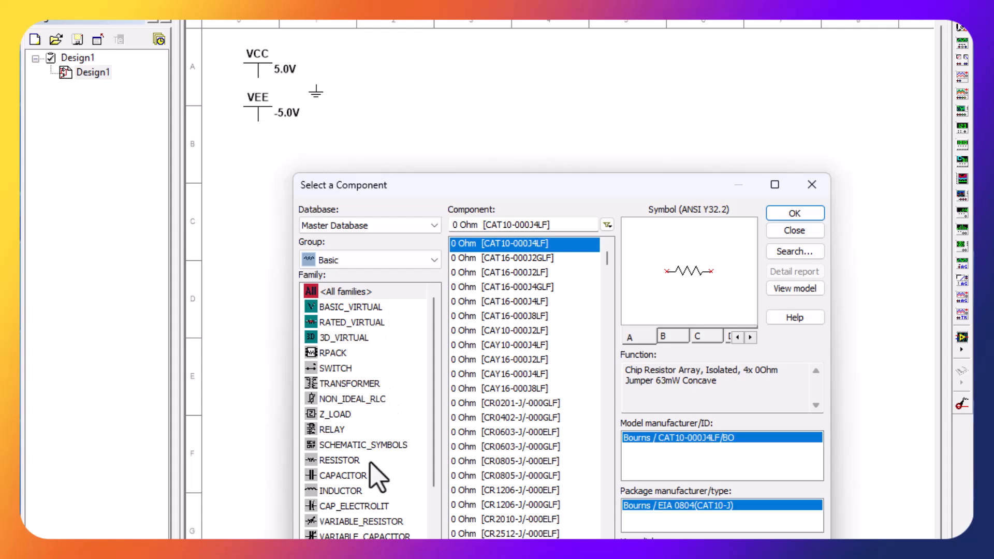
pyautogui.click(370, 460)
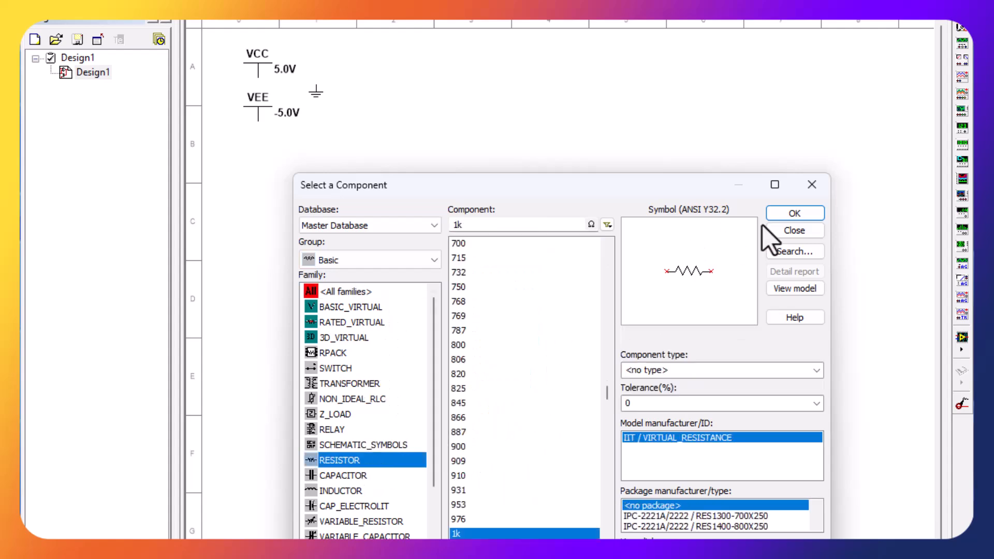
pyautogui.click(776, 219)
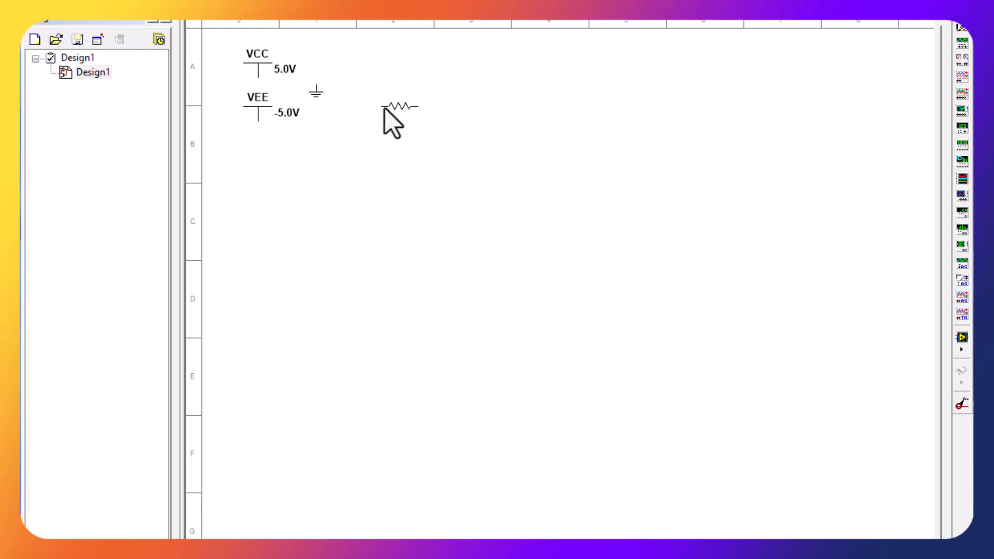
pyautogui.click(384, 107)
# Place a 10k resistor below and to the left of the 1k resistor
pyautogui.scroll(-5, 552, 442)
pyautogui.scroll(-20, 500, 453)
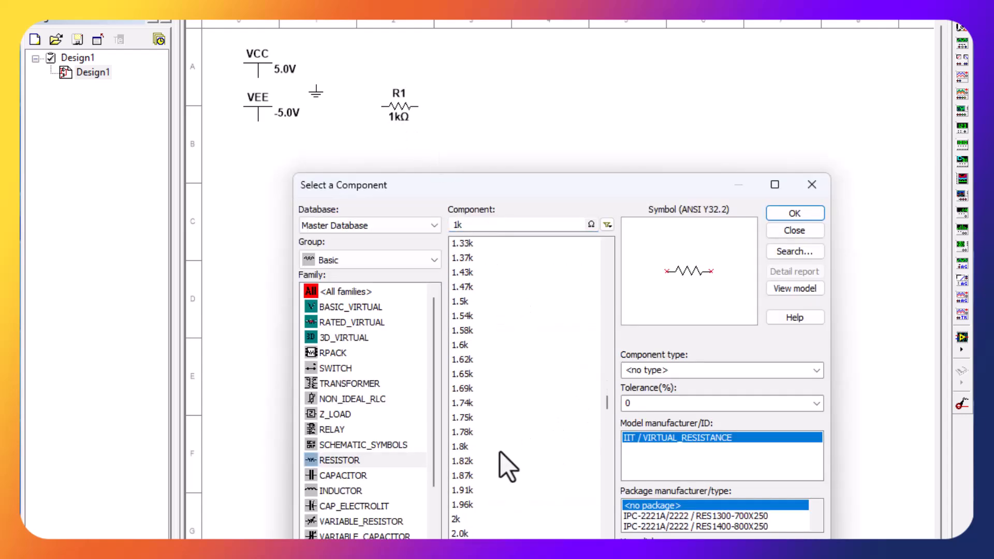
pyautogui.scroll(-9, 507, 467)
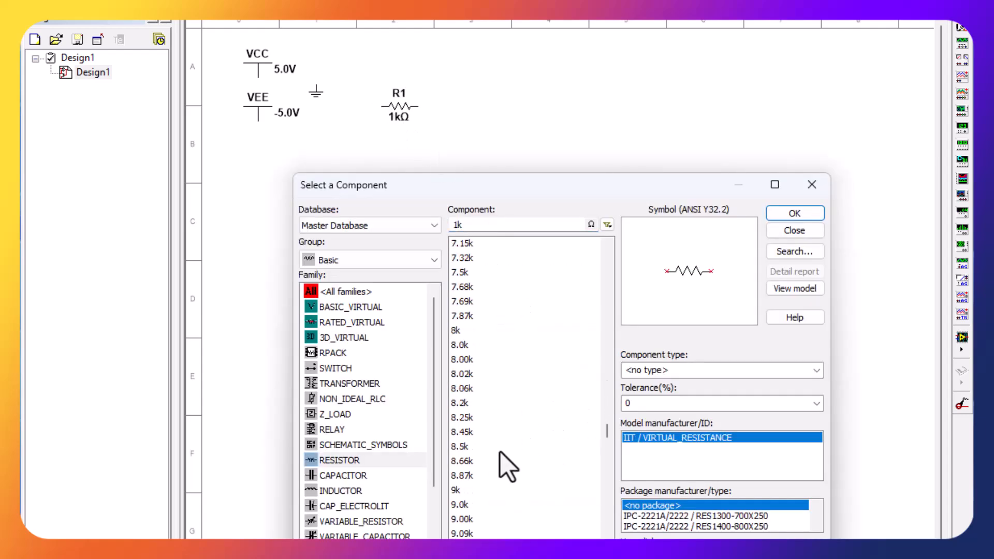
pyautogui.click(510, 389)
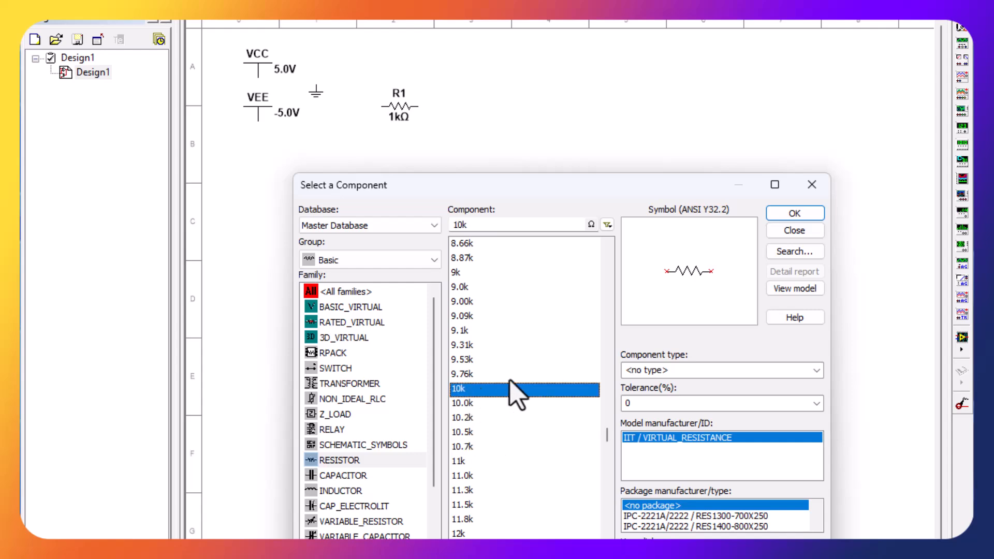
pyautogui.click(795, 212)
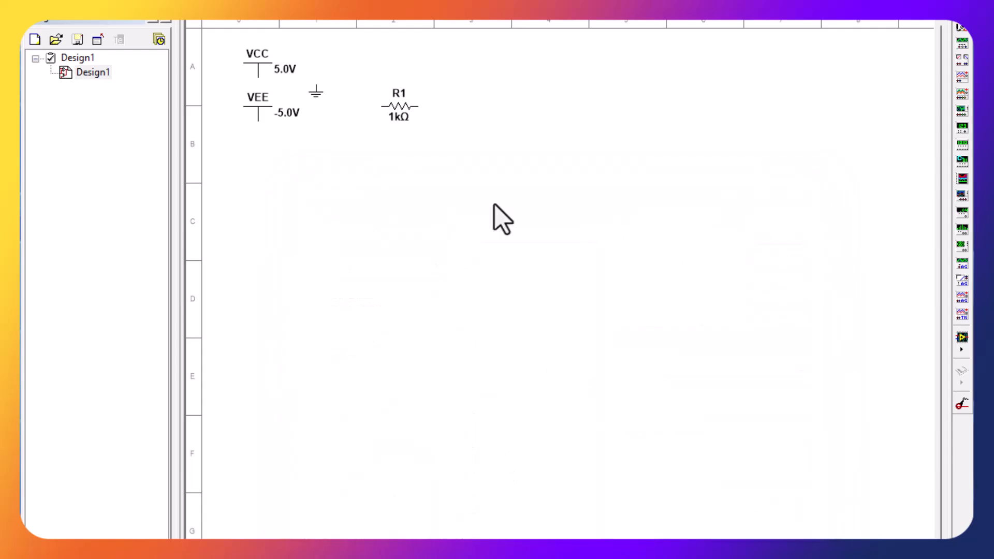
pyautogui.click(341, 138)
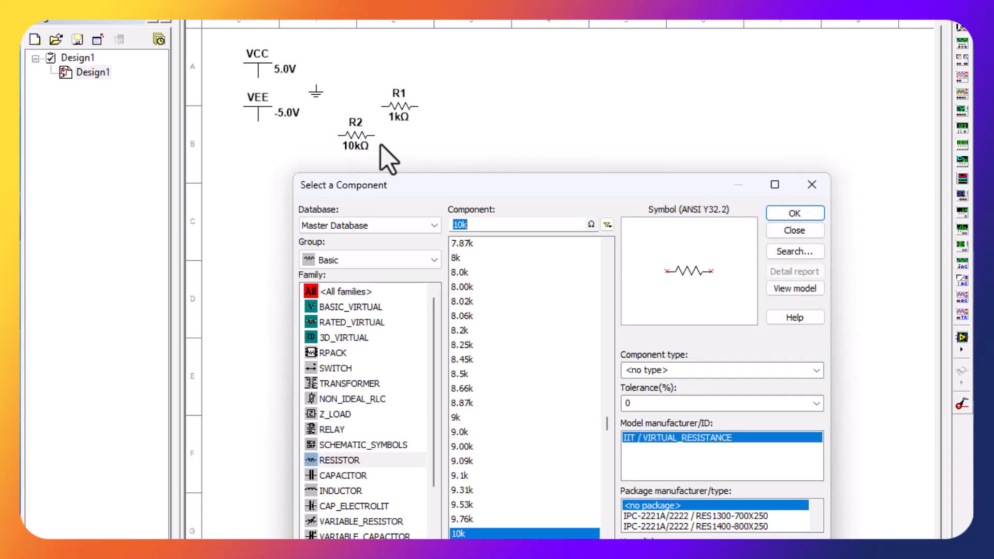
# Place a 741 op-amp from the Analog group's OPAMP family below the power sources
pyautogui.click(349, 263)
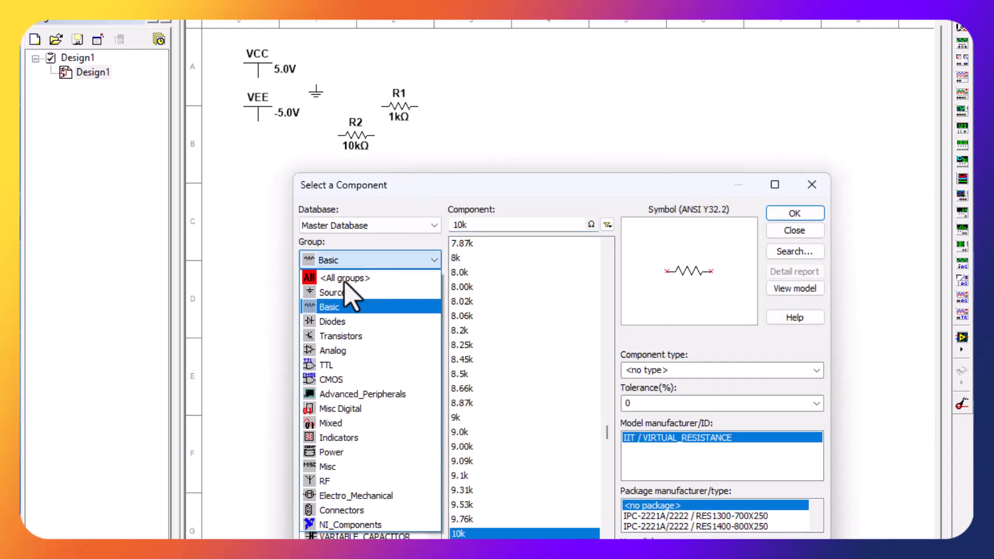
pyautogui.click(356, 350)
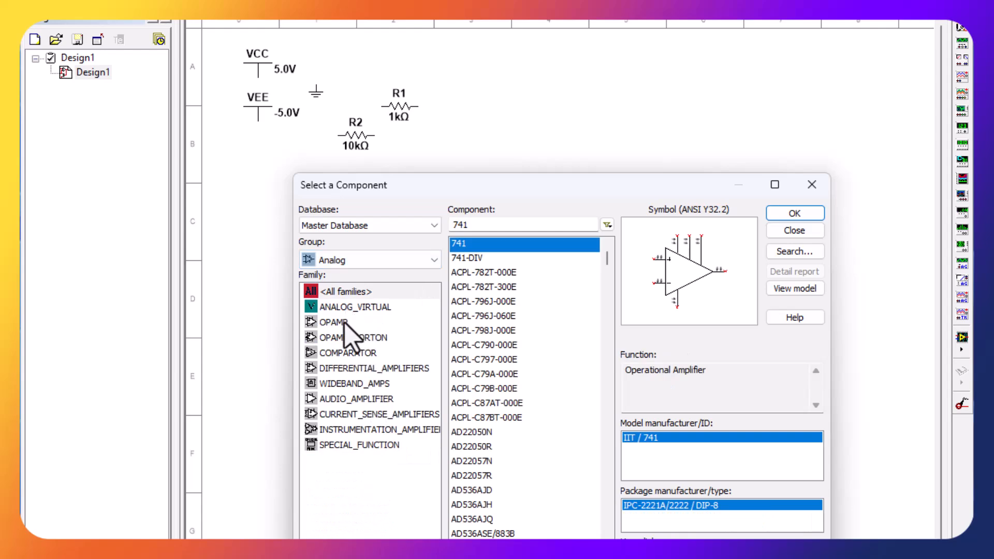
pyautogui.click(345, 323)
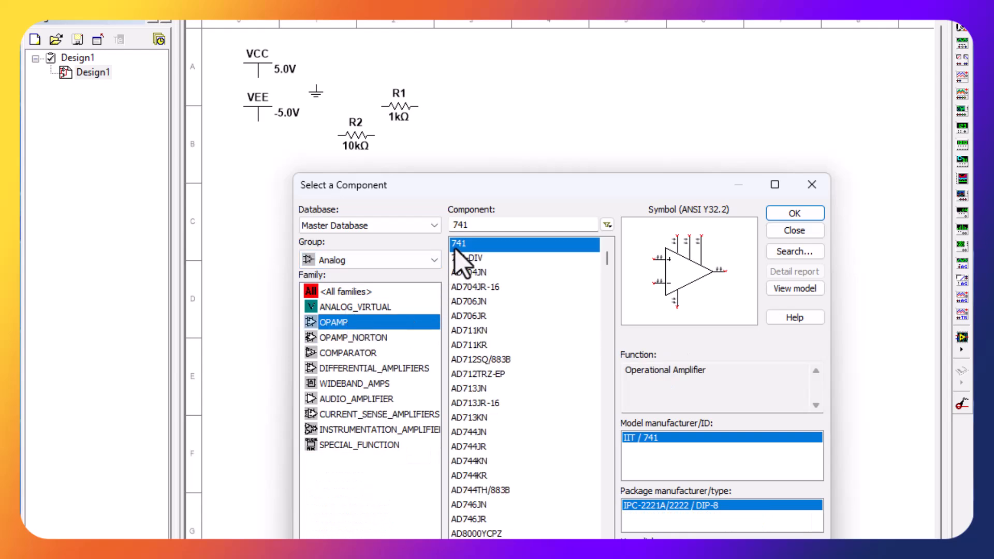
pyautogui.click(807, 213)
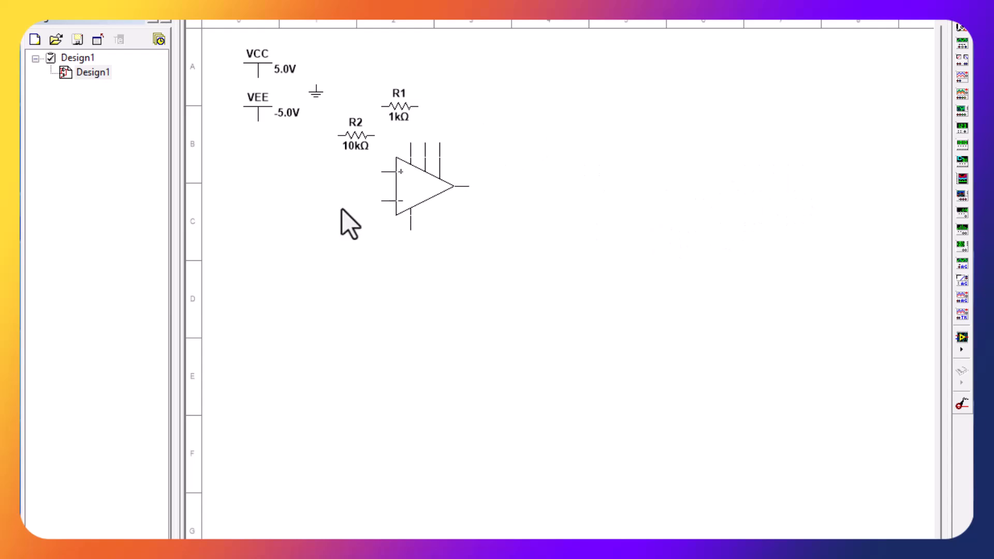
pyautogui.click(260, 230)
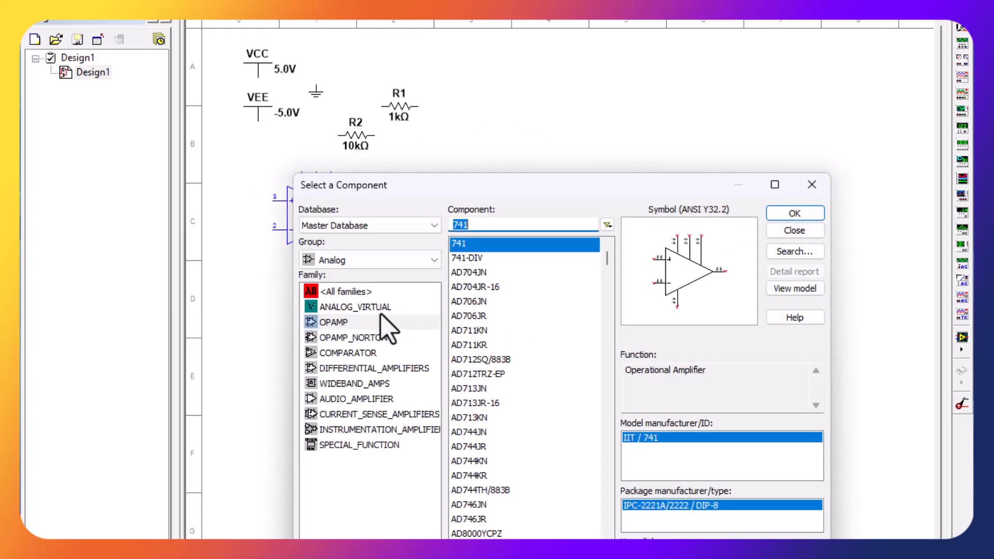
# Place an AC_VOLTAGE signal source to the right of the op-amp and finish adding components
pyautogui.click(376, 261)
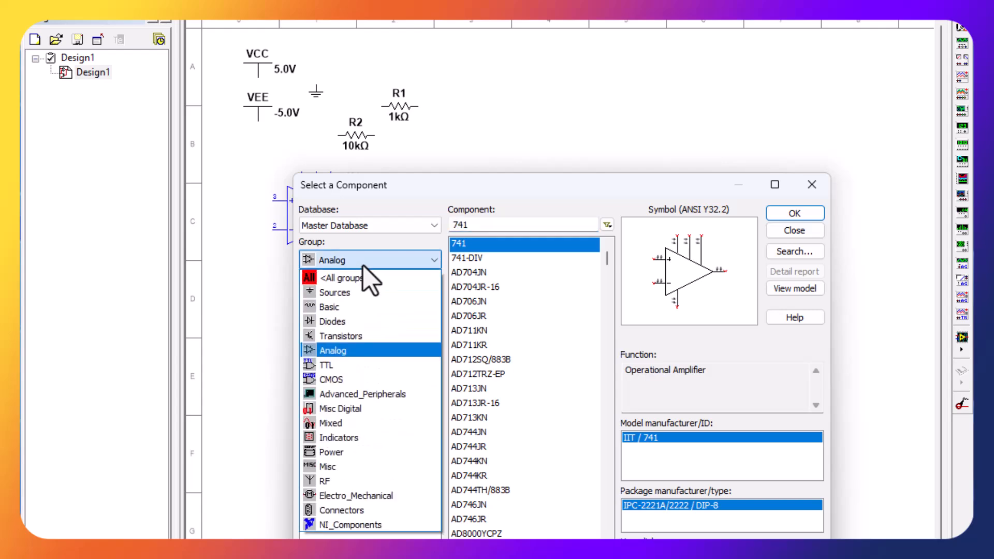
pyautogui.click(352, 291)
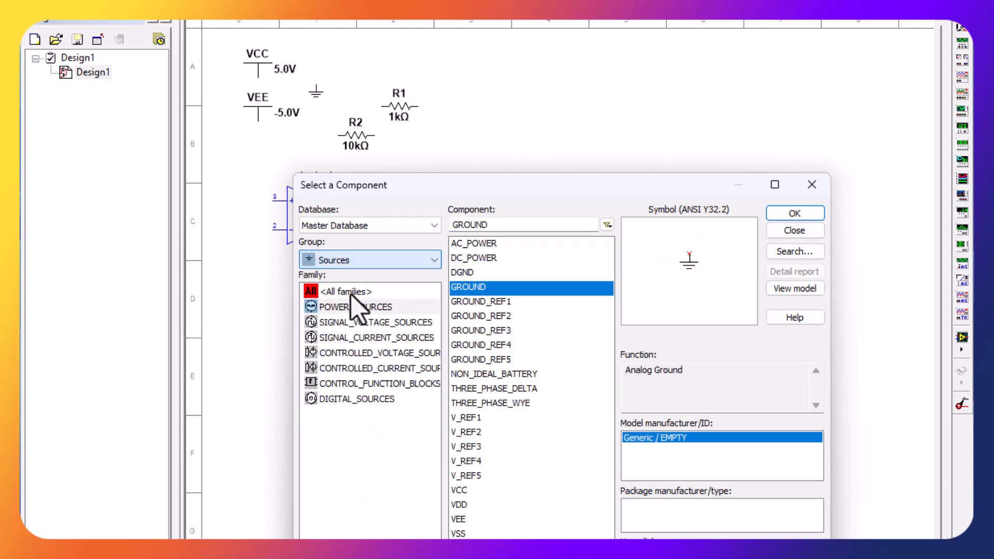
pyautogui.click(404, 324)
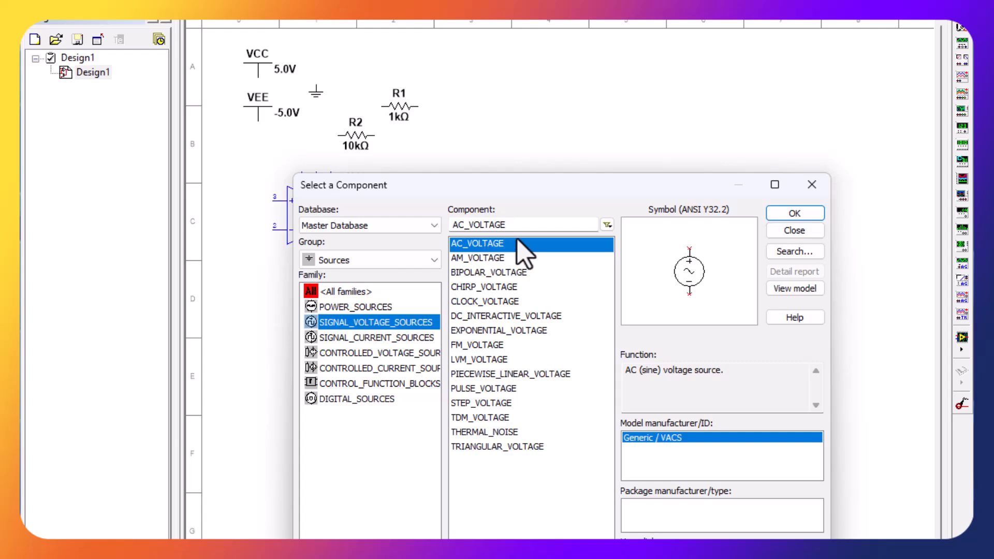
pyautogui.click(780, 214)
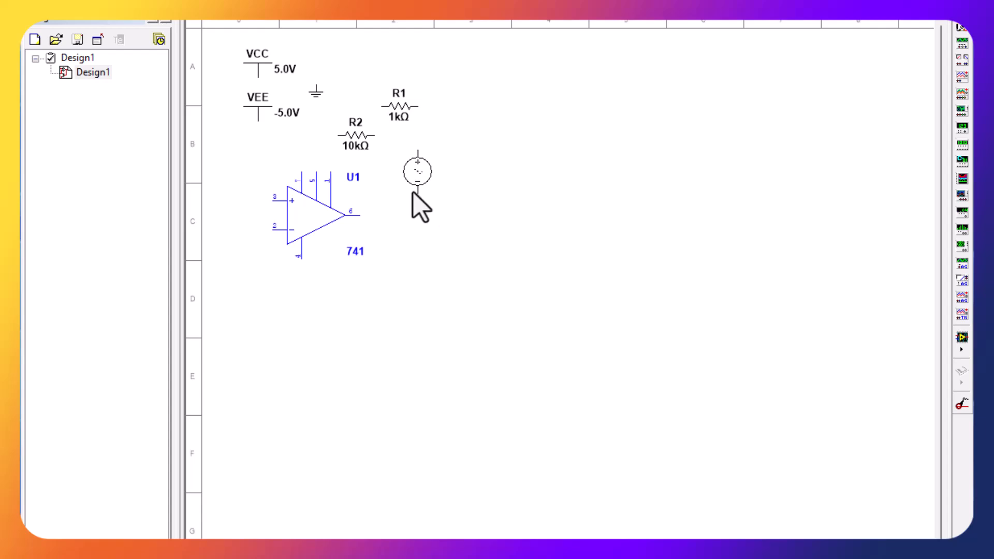
pyautogui.click(412, 192)
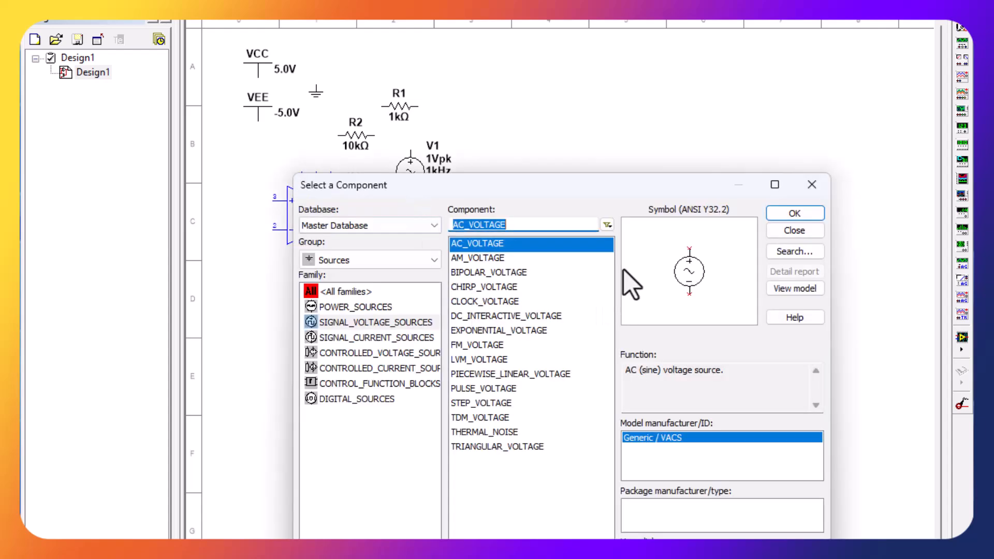
pyautogui.click(816, 190)
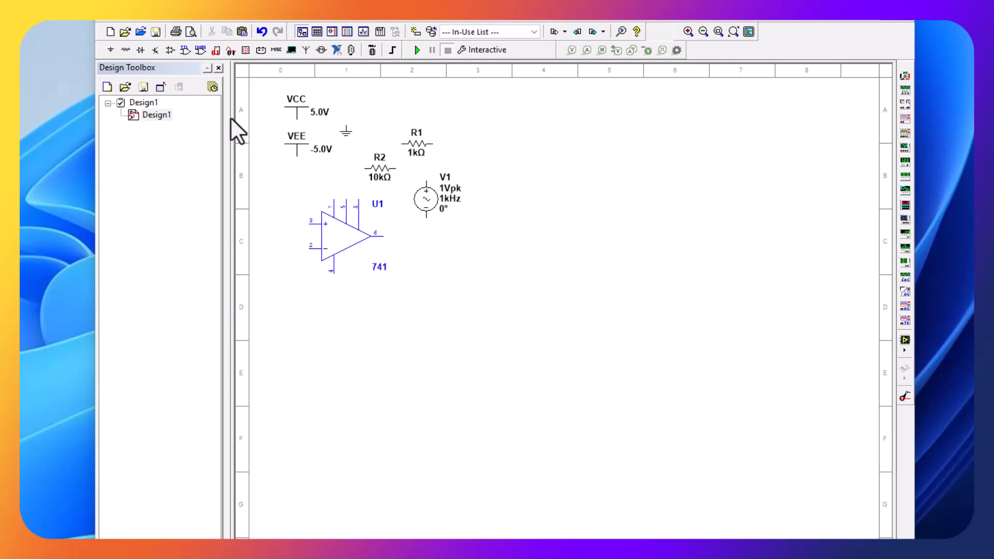
# Flip the 741 op-amp vertically and shift it slightly to the left
pyautogui.click(173, 20)
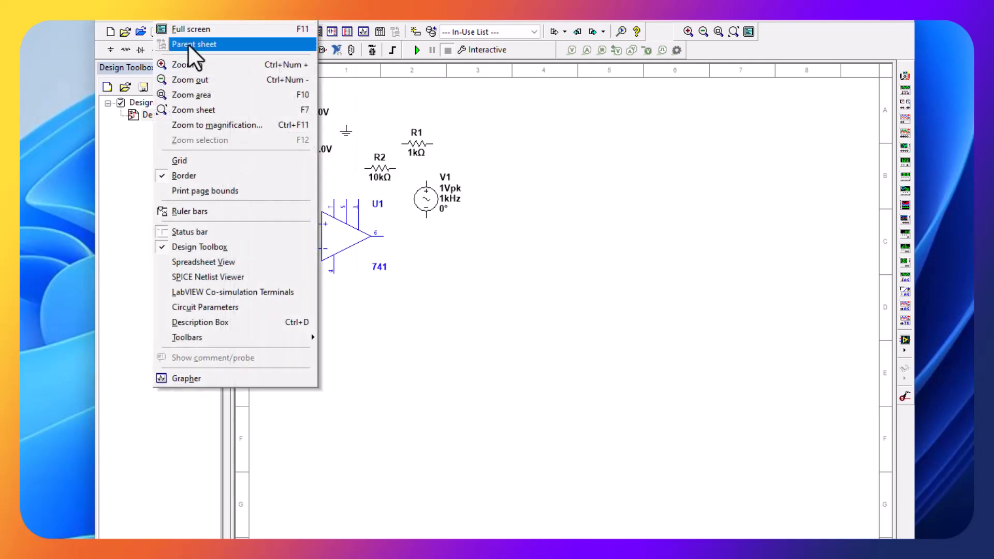
pyautogui.click(200, 98)
pyautogui.moveTo(333, 253); pyautogui.dragTo(504, 310)
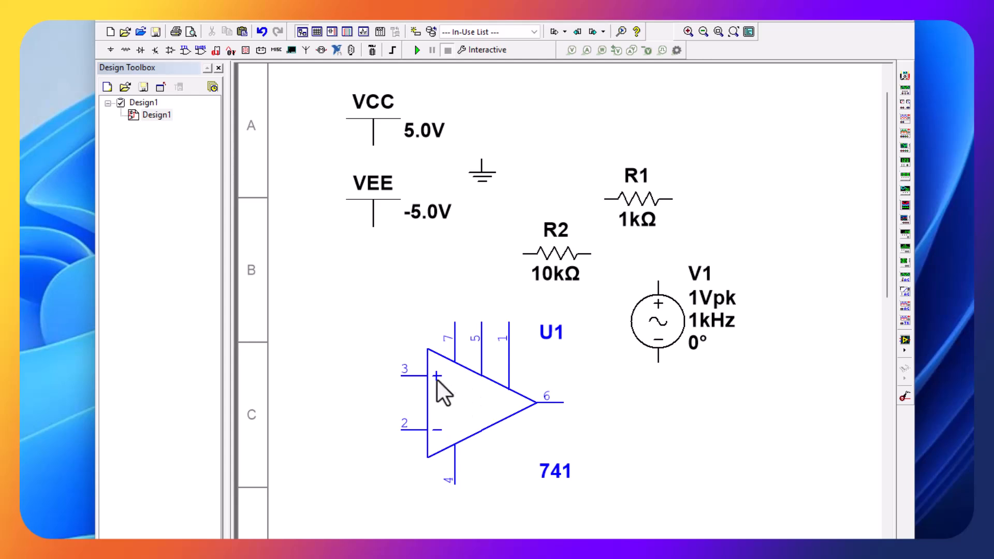
pyautogui.rightClick(467, 411)
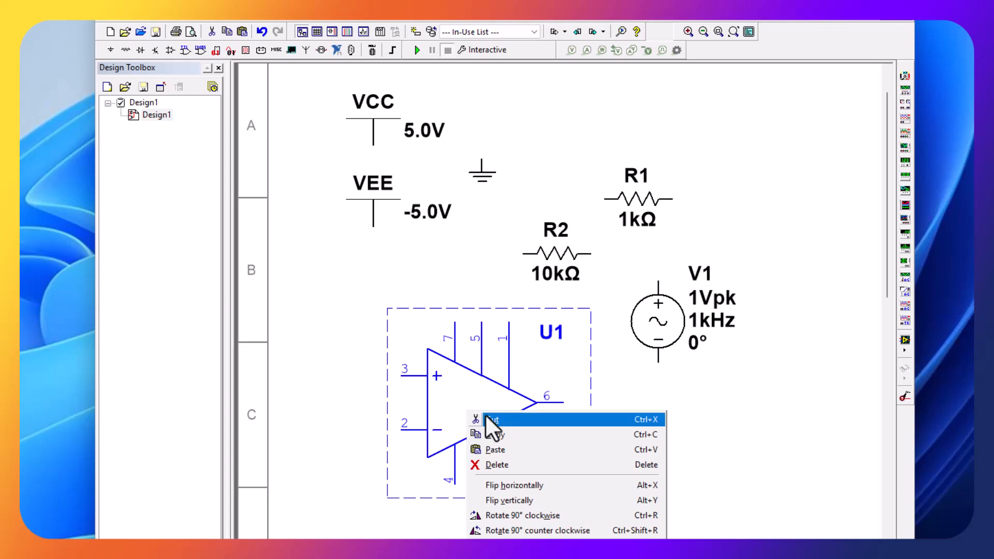
pyautogui.click(508, 498)
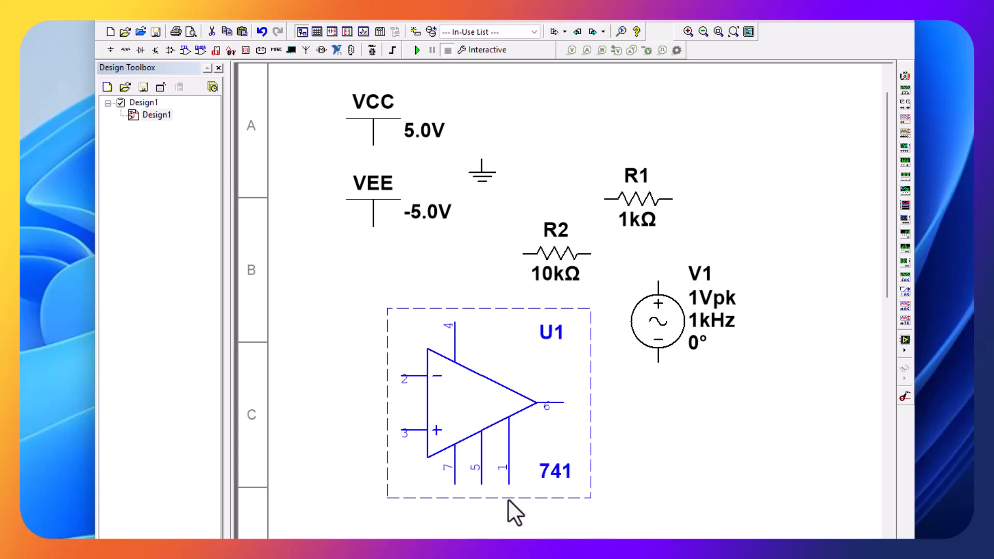
pyautogui.click(622, 453)
pyautogui.moveTo(443, 433); pyautogui.dragTo(404, 433)
pyautogui.click(628, 407)
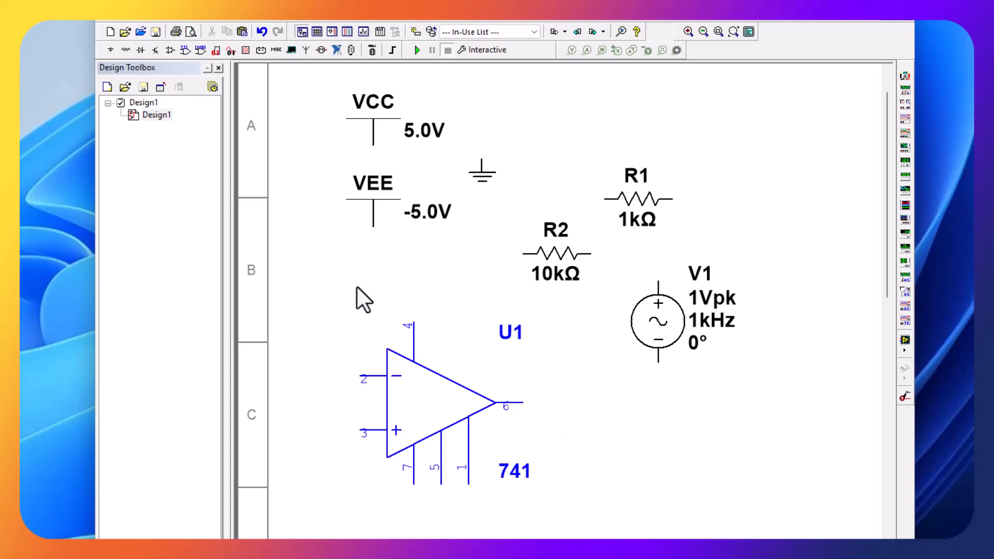
# Move the VEE source directly above the op-amp and connect it to pin 4
pyautogui.moveTo(367, 200); pyautogui.dragTo(404, 251)
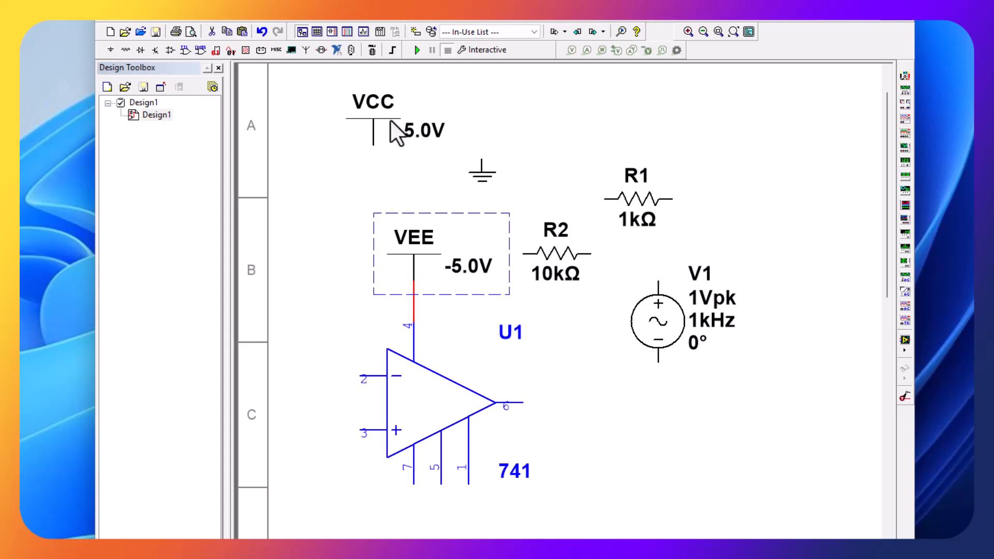
# Flip the VCC source vertically and place it below the op-amp, connected to pin 7
pyautogui.click(362, 118)
pyautogui.rightClick(361, 117)
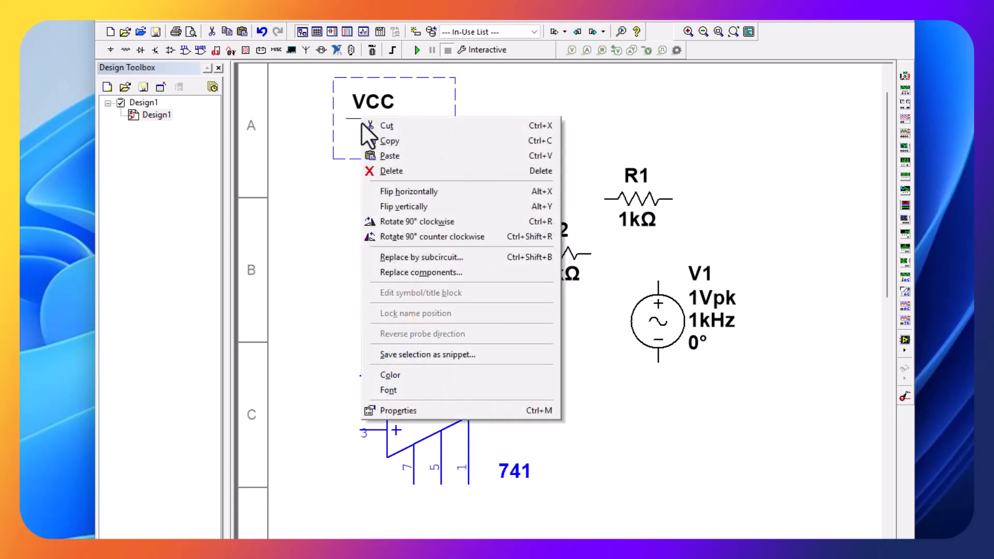
pyautogui.click(389, 205)
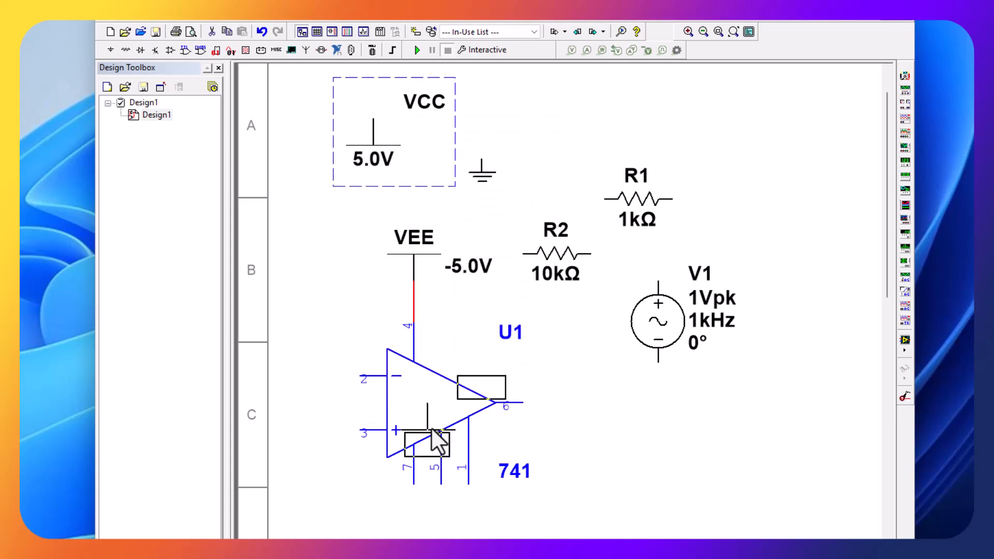
pyautogui.moveTo(431, 428); pyautogui.dragTo(418, 531)
pyautogui.click(604, 423)
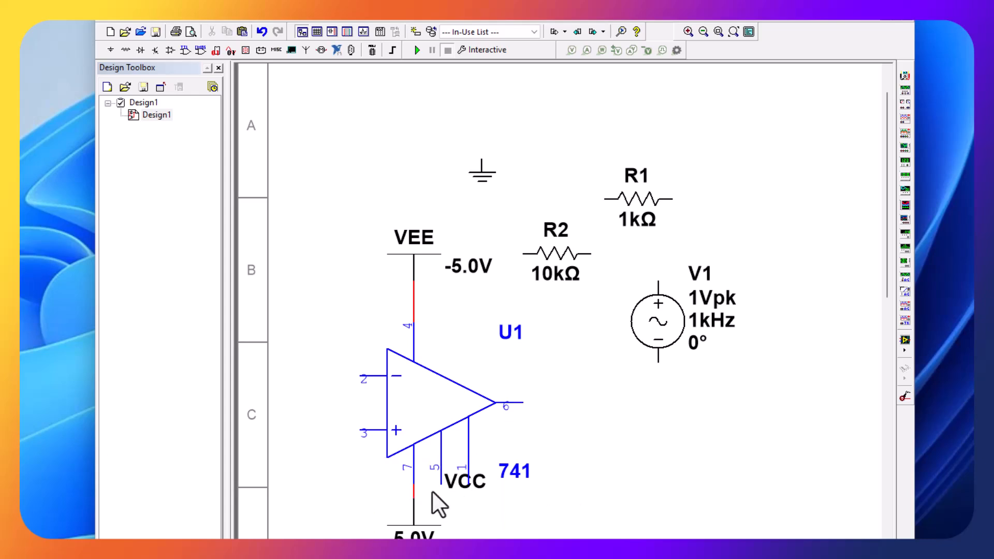
# Set the VEE source's voltage to -12.0 V and the VCC source's voltage to 12.0 V
pyautogui.doubleClick(409, 251)
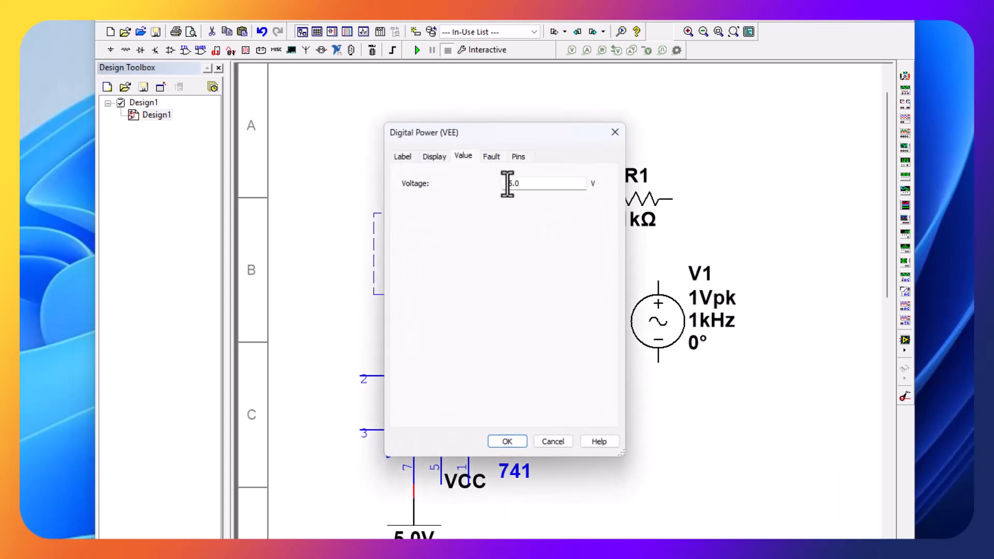
pyautogui.click(507, 183)
pyautogui.click(500, 440)
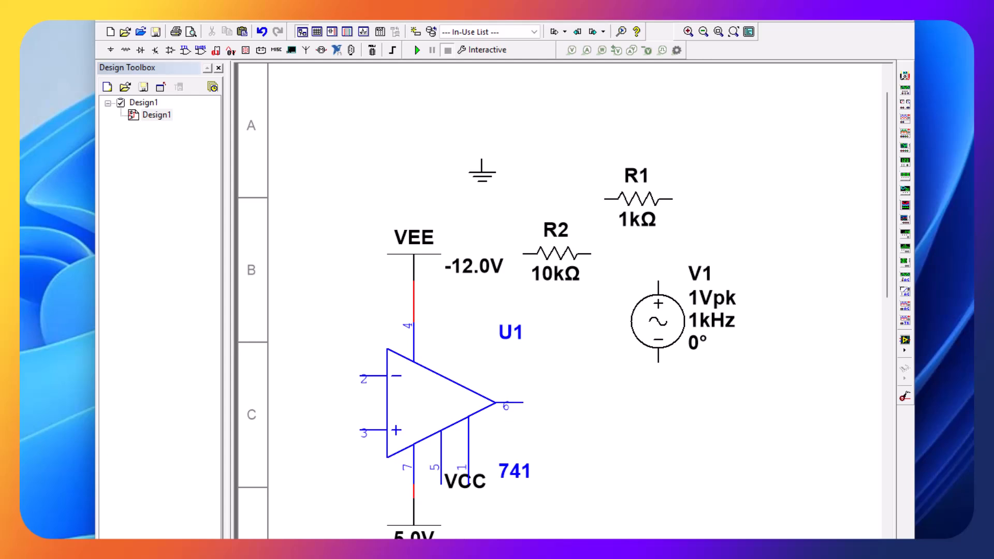
pyautogui.doubleClick(437, 536)
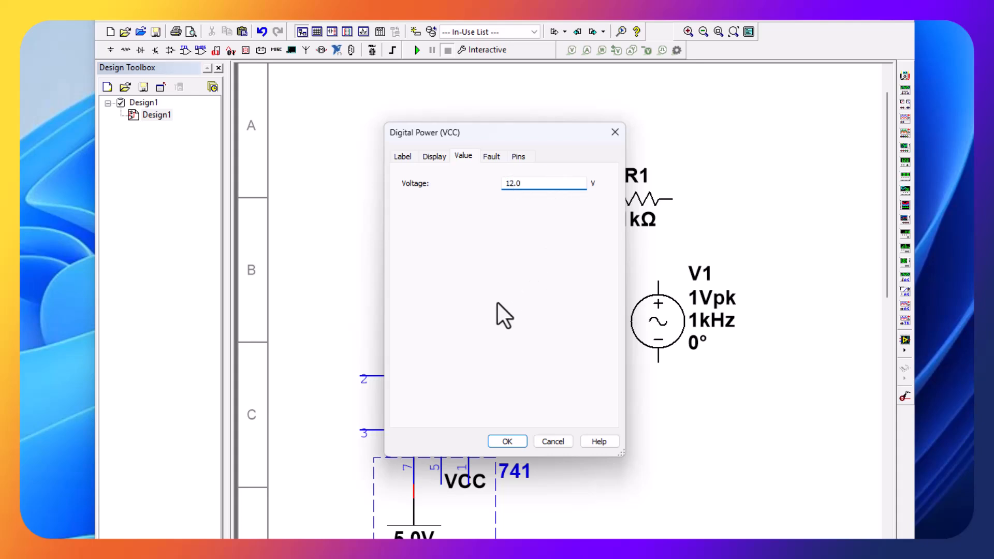
pyautogui.click(500, 441)
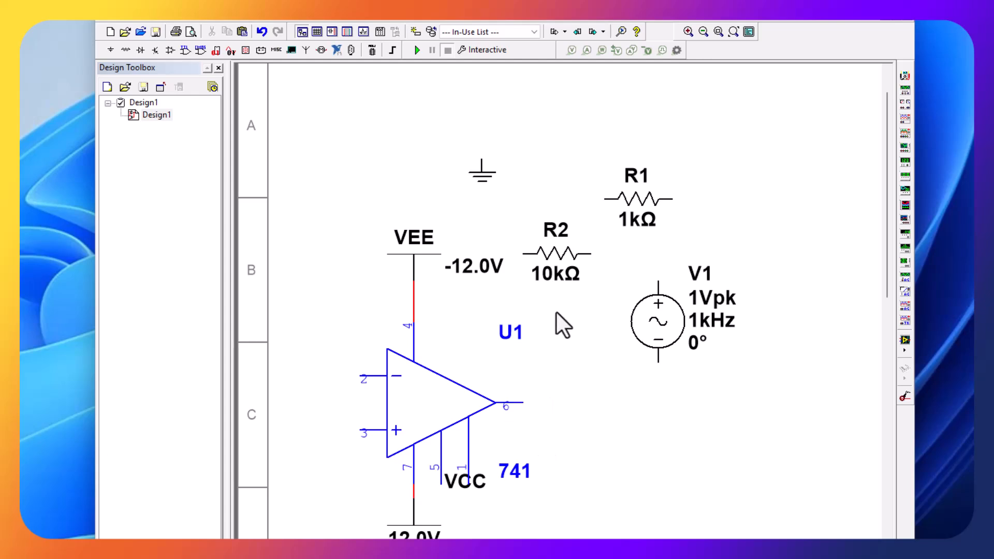
# Move the 10k resistor R2 above and left of VEE, and the 1k resistor R1 in line with op-amp pin 2
pyautogui.moveTo(559, 265); pyautogui.dragTo(350, 189)
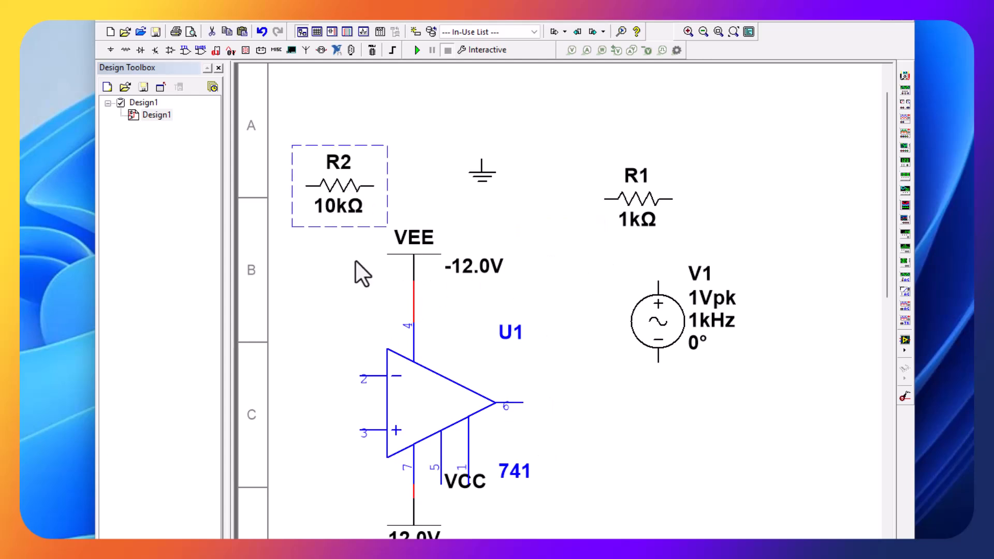
pyautogui.click(635, 220)
pyautogui.moveTo(636, 220); pyautogui.dragTo(337, 381)
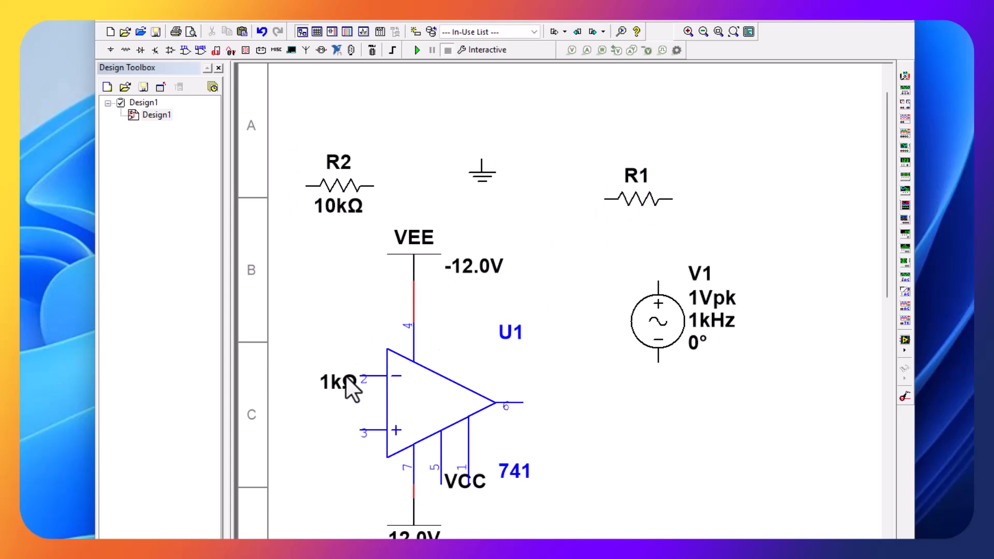
pyautogui.moveTo(337, 392); pyautogui.dragTo(304, 397)
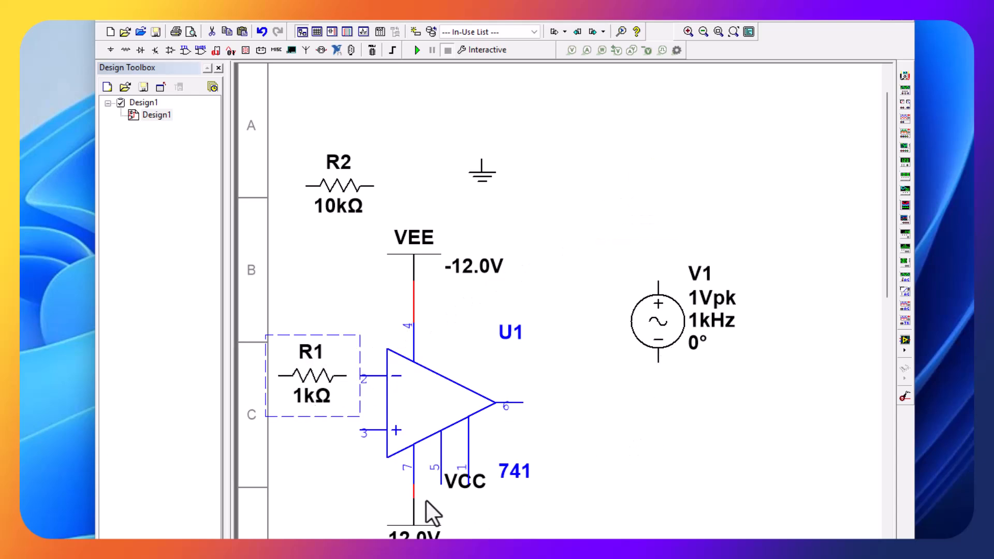
# Move the ground symbol directly below the AC source V1 and connect it to V1's negative terminal
pyautogui.click(480, 176)
pyautogui.hotkey('ctrl', 'x')
pyautogui.hotkey('ctrl', 'v')
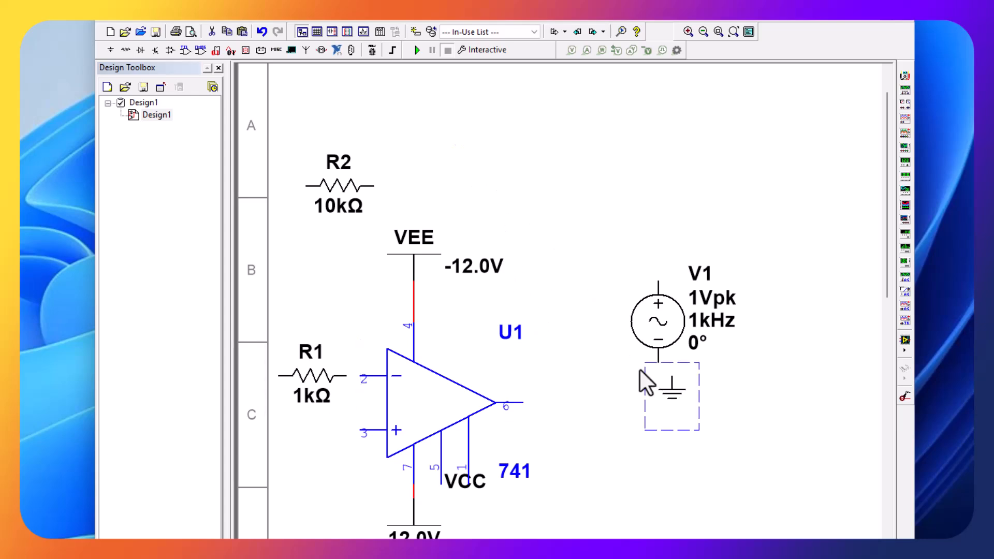
pyautogui.click(668, 397)
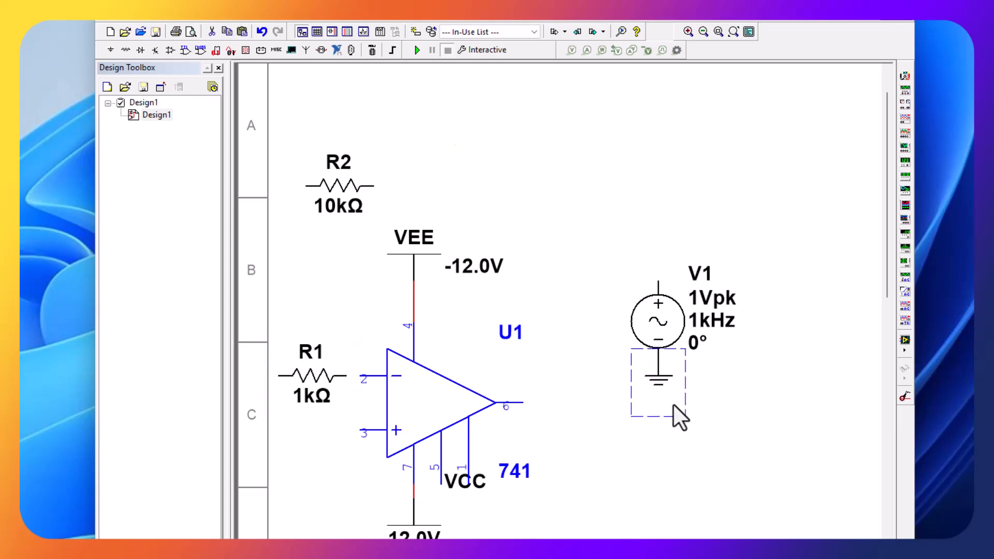
pyautogui.moveTo(678, 415); pyautogui.dragTo(670, 419)
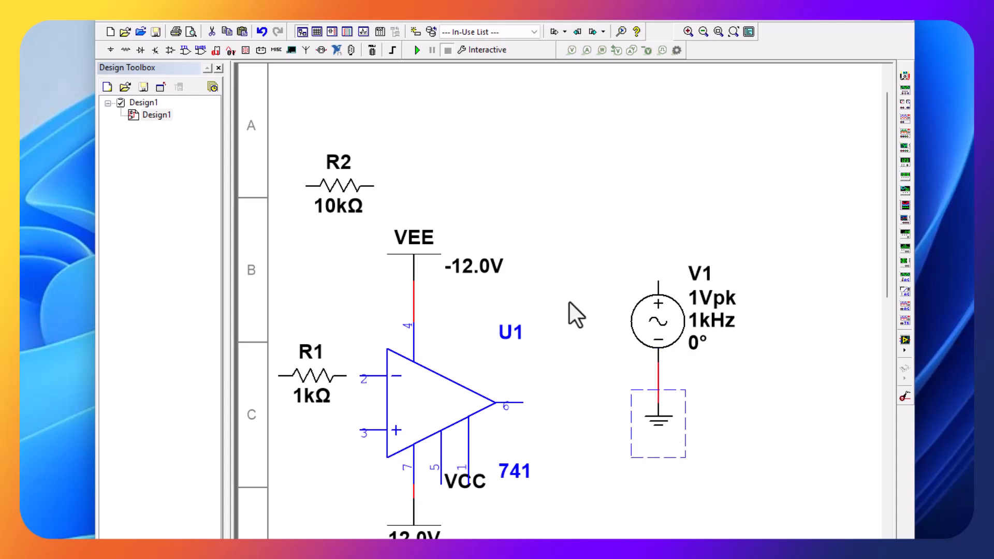
# Select the whole circuit and move it down and to the right on the sheet
pyautogui.hscroll(1, 457, 533)
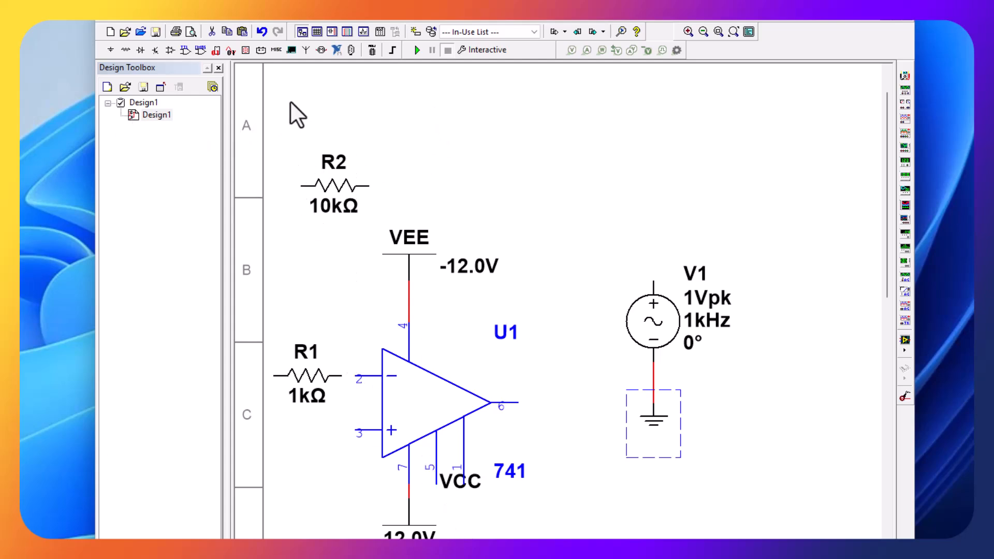
pyautogui.moveTo(252, 101); pyautogui.dragTo(773, 376)
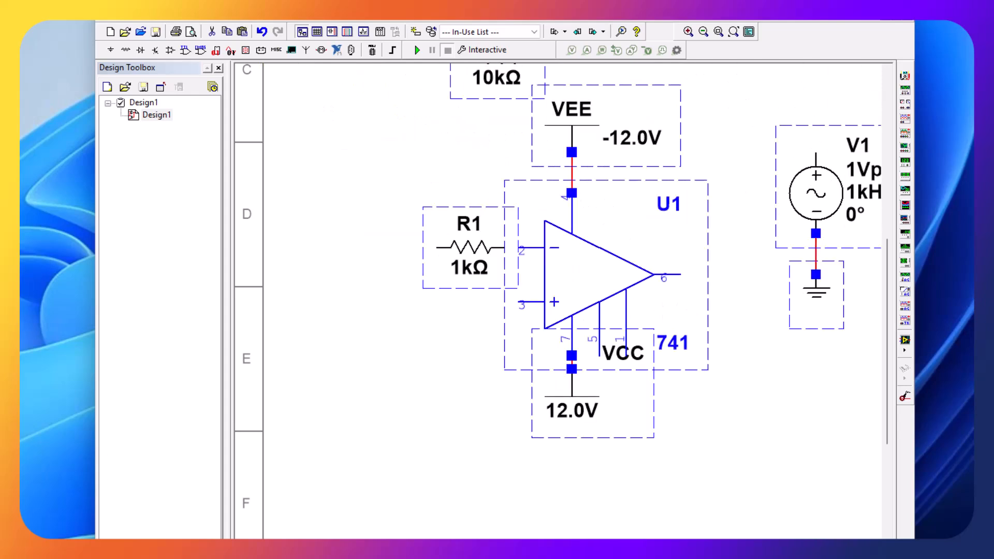
pyautogui.hscroll(3, 558, 300)
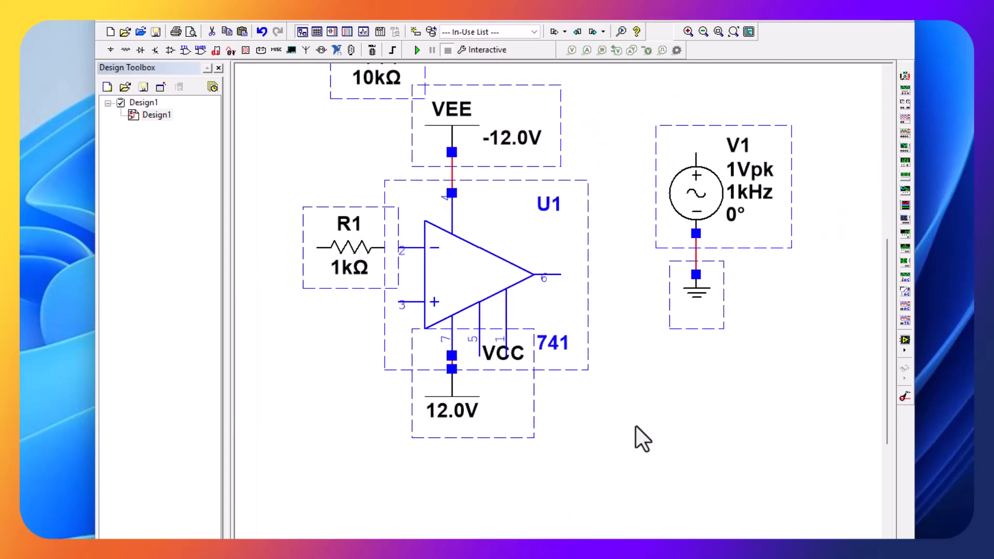
pyautogui.moveTo(887, 315); pyautogui.dragTo(884, 277)
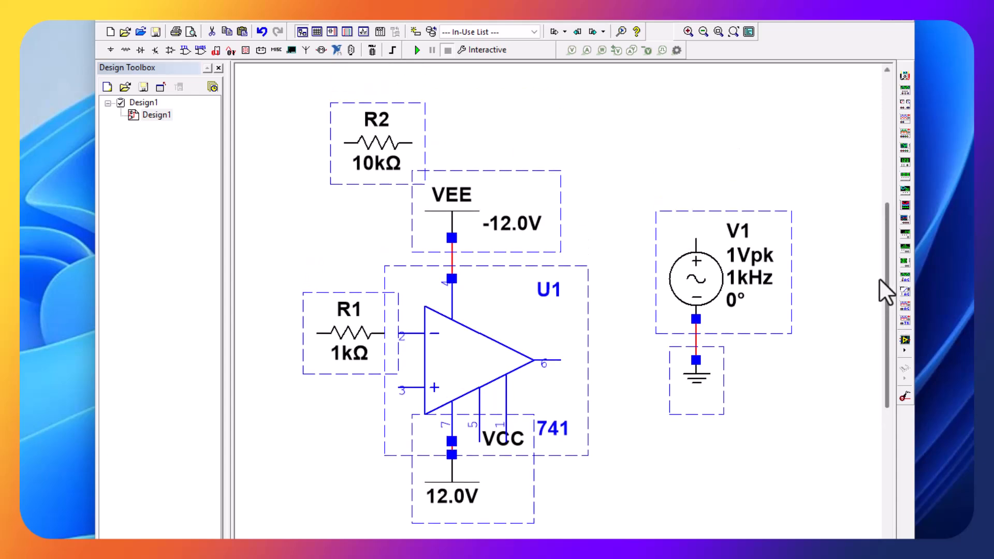
pyautogui.click(577, 136)
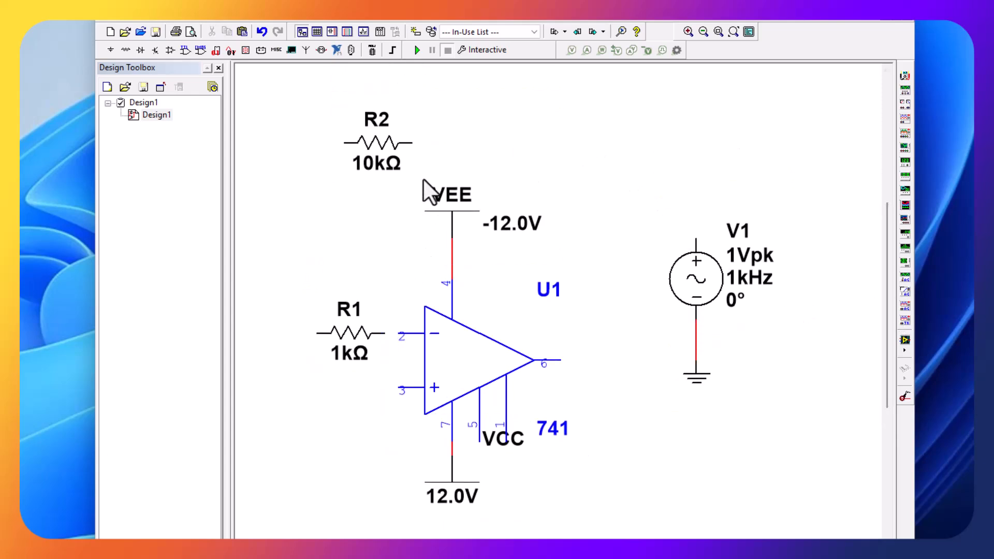
# Wire R2's right end to op-amp output pin 6, routed clear of the U1 label, and R1's right end to pin 2
pyautogui.click(412, 142)
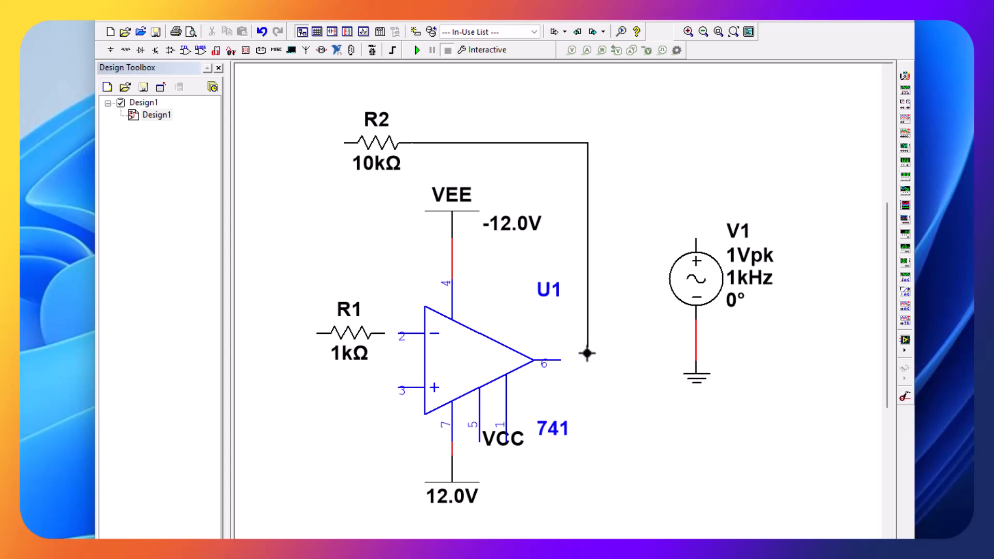
pyautogui.click(556, 363)
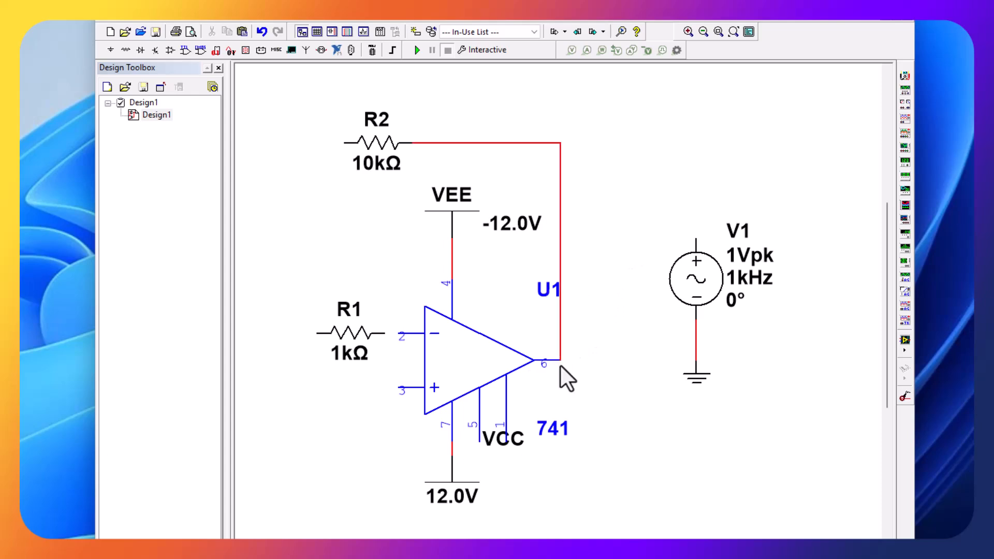
pyautogui.click(561, 217)
pyautogui.moveTo(561, 216); pyautogui.dragTo(588, 219)
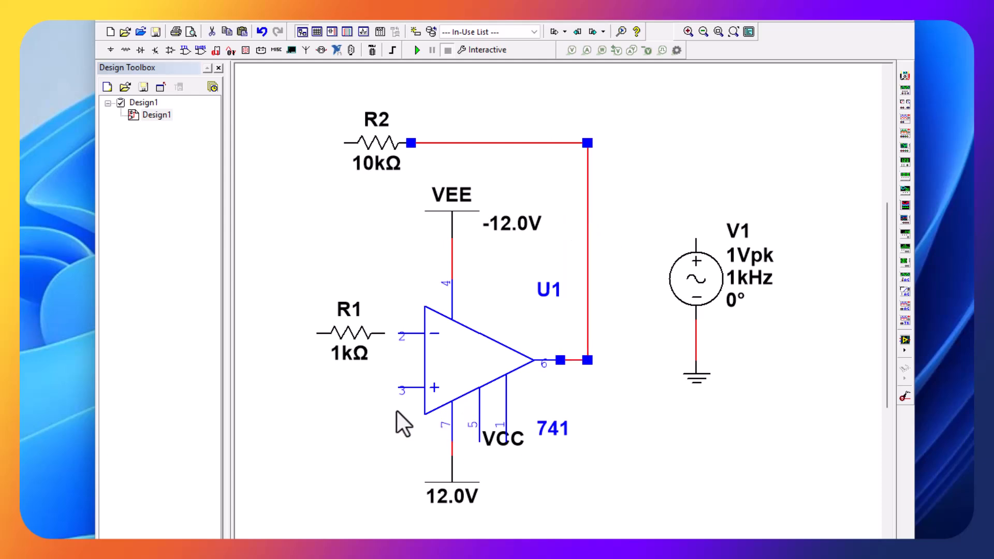
pyautogui.click(384, 334)
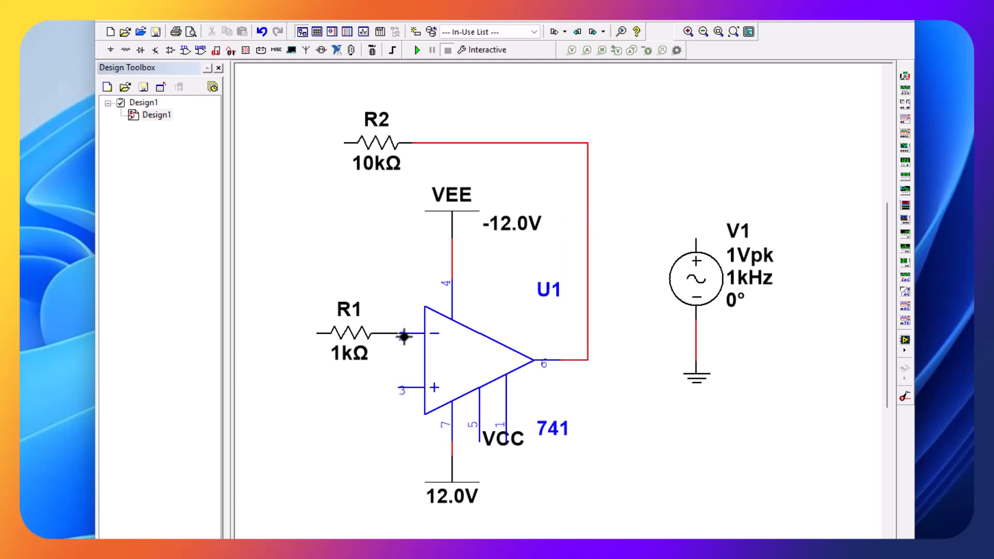
pyautogui.click(404, 337)
# Copy V1's ground symbol and paste the duplicate to the lower left of the op-amp, near pin 3
pyautogui.click(699, 386)
pyautogui.rightClick(699, 385)
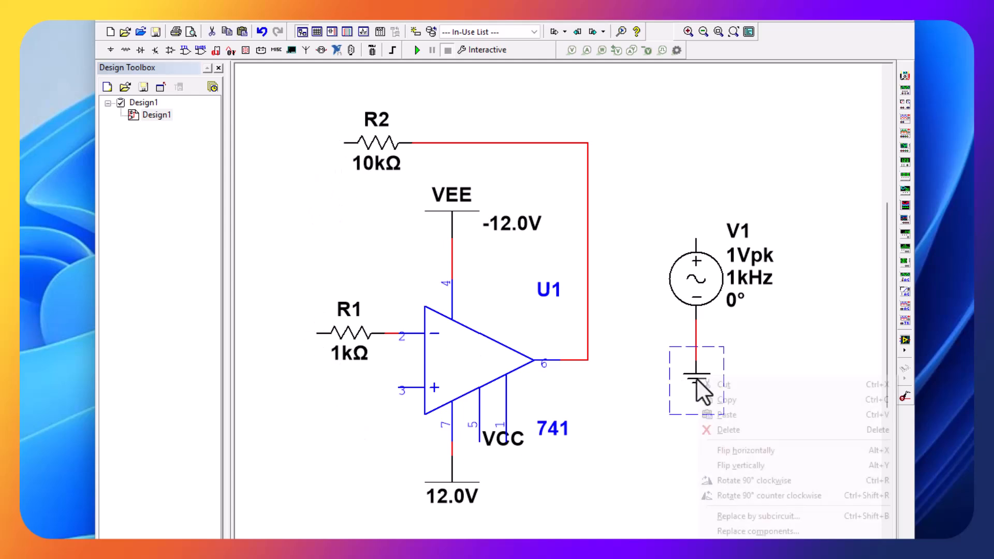
pyautogui.click(721, 401)
pyautogui.hscroll(-3, 240, 388)
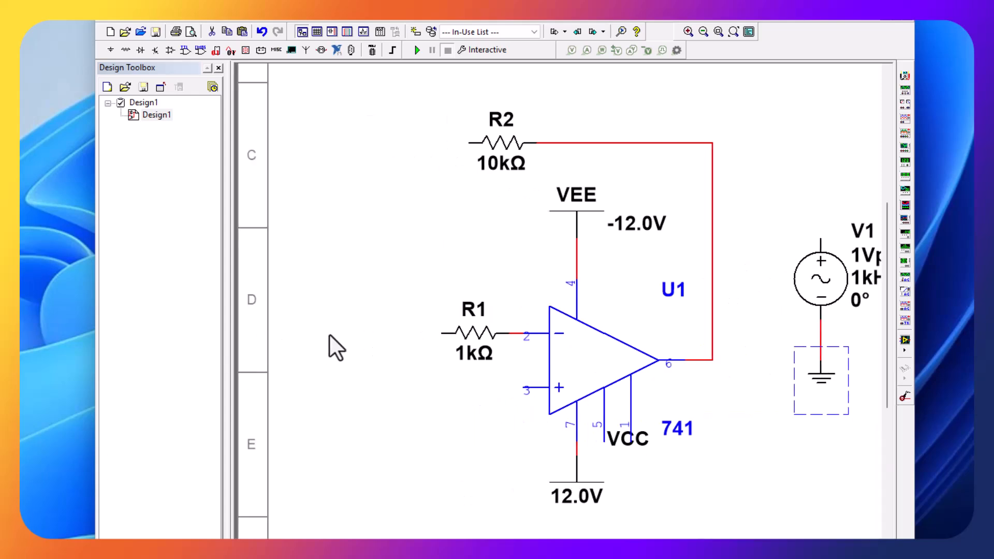
pyautogui.scroll(-5, 406, 476)
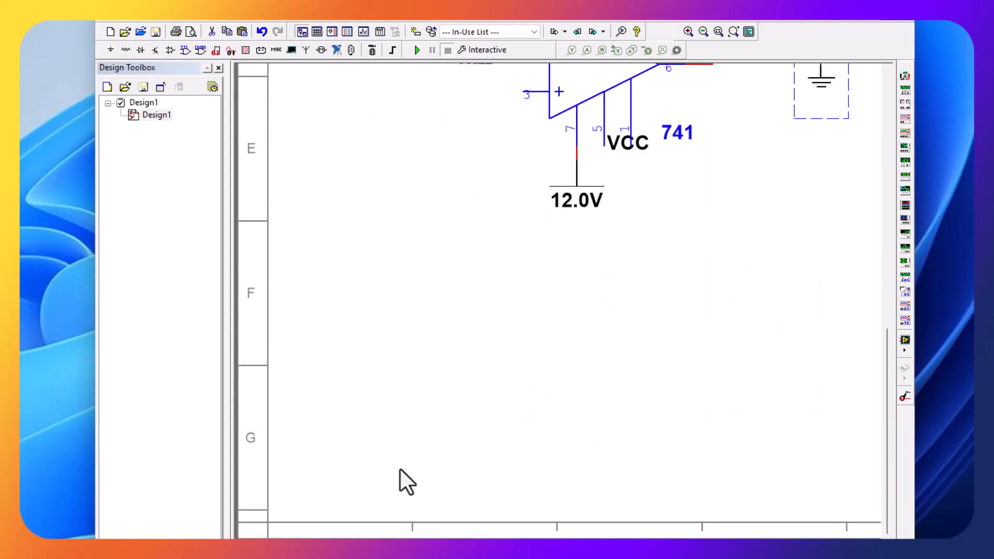
pyautogui.rightClick(472, 136)
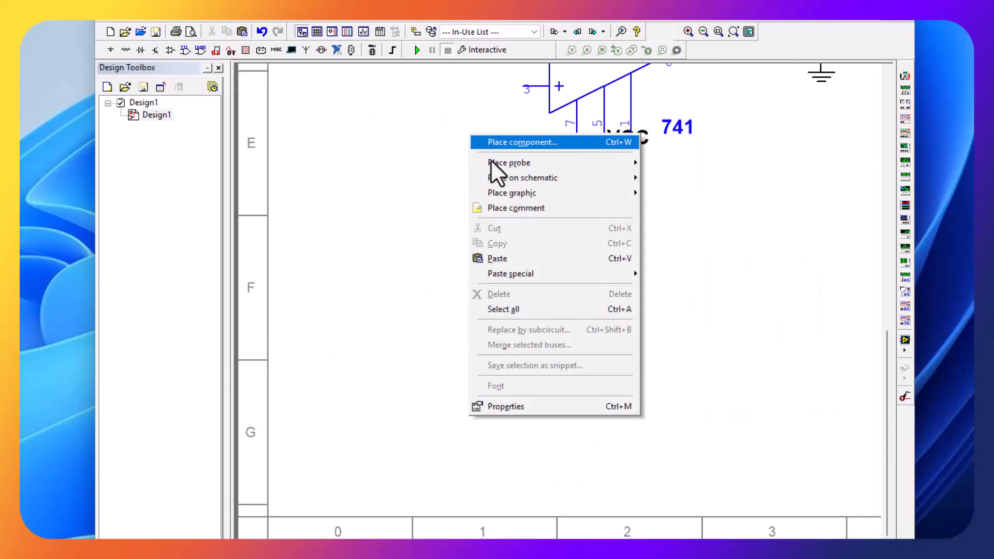
pyautogui.click(506, 258)
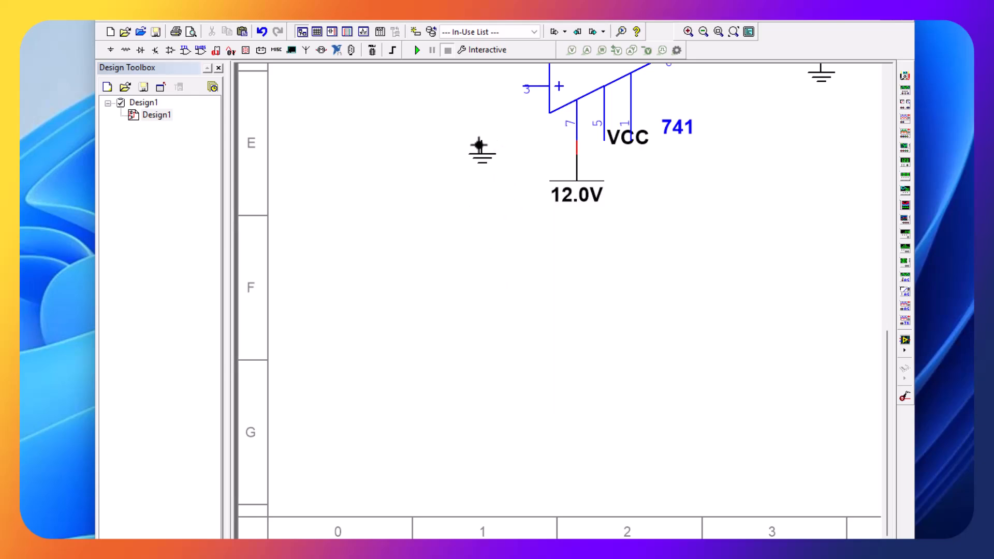
pyautogui.click(481, 140)
# Wire the new ground symbol to the op-amp's non-inverting input, pin 3
pyautogui.scroll(3, 488, 91)
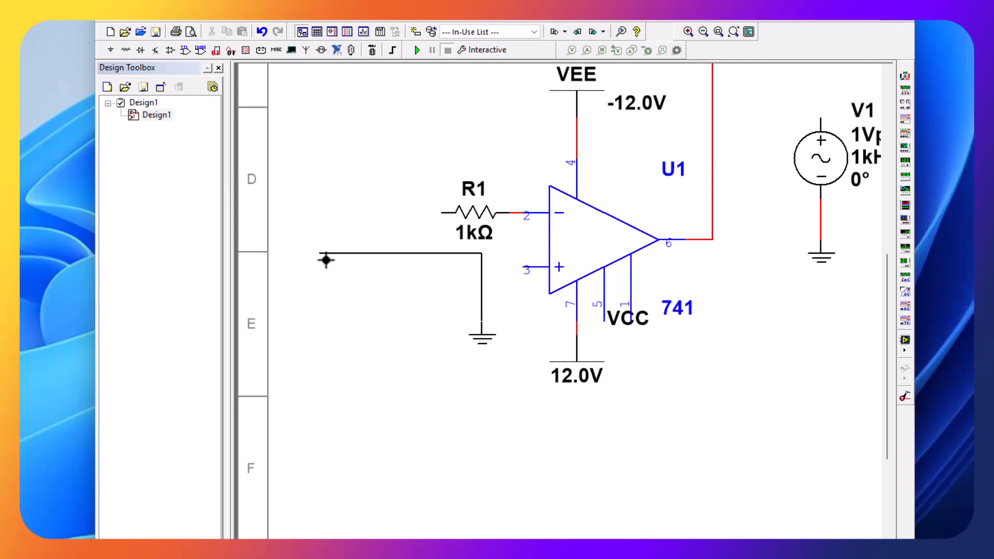
pyautogui.press('Escape')
pyautogui.click(481, 323)
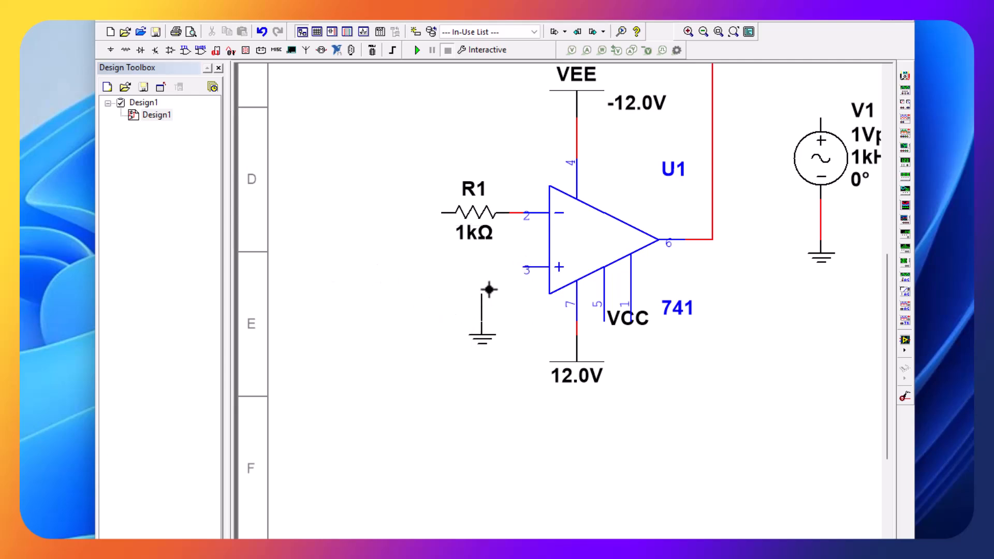
pyautogui.click(522, 266)
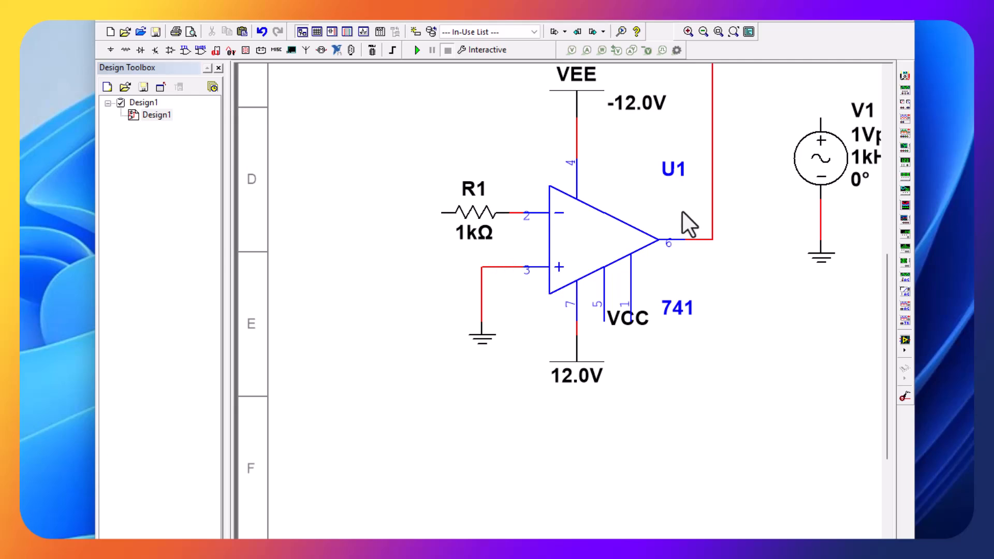
# Move V1 with its ground to the left of R1 and wire V1's positive terminal to R1's left end
pyautogui.moveTo(763, 112); pyautogui.dragTo(760, 322)
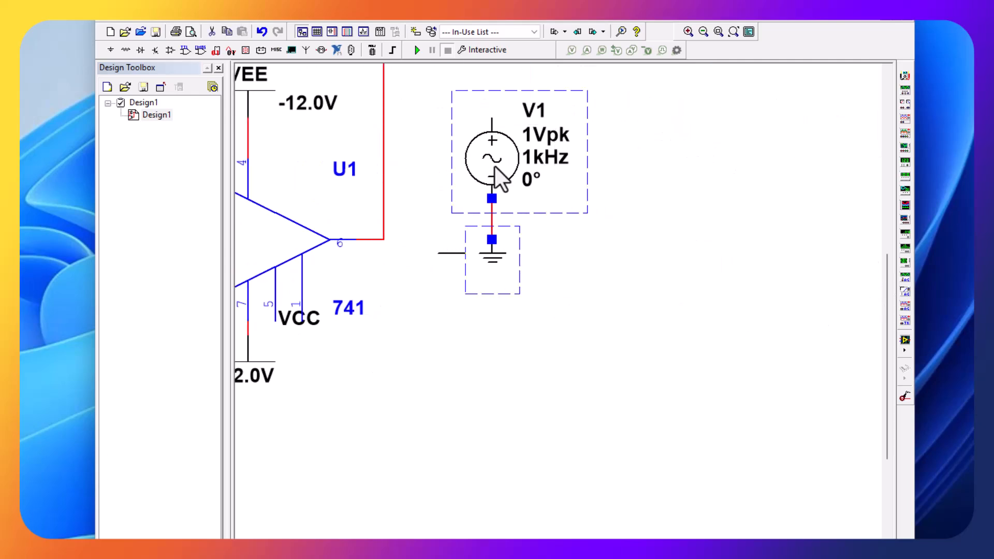
pyautogui.moveTo(495, 167); pyautogui.dragTo(393, 303)
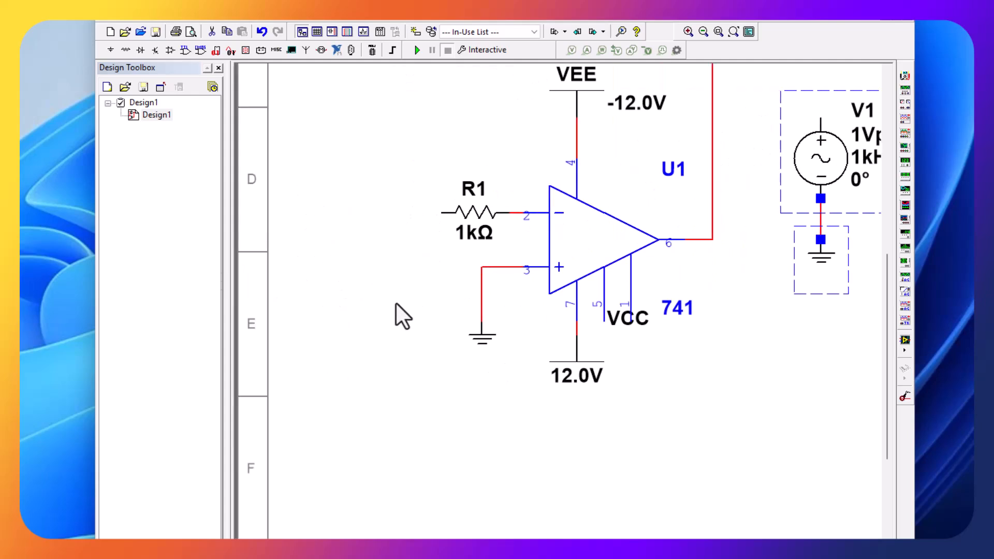
pyautogui.click(346, 265)
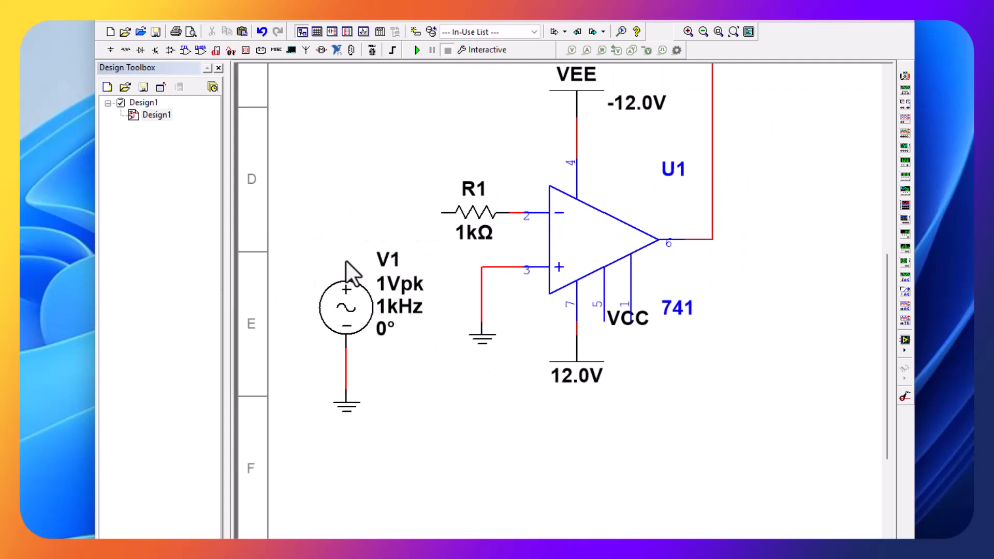
pyautogui.click(347, 265)
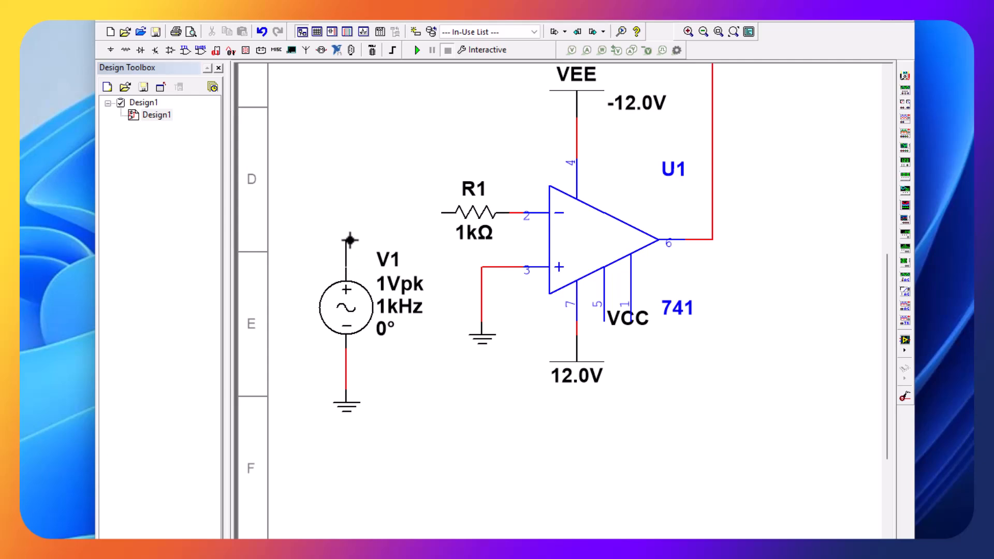
pyautogui.click(448, 212)
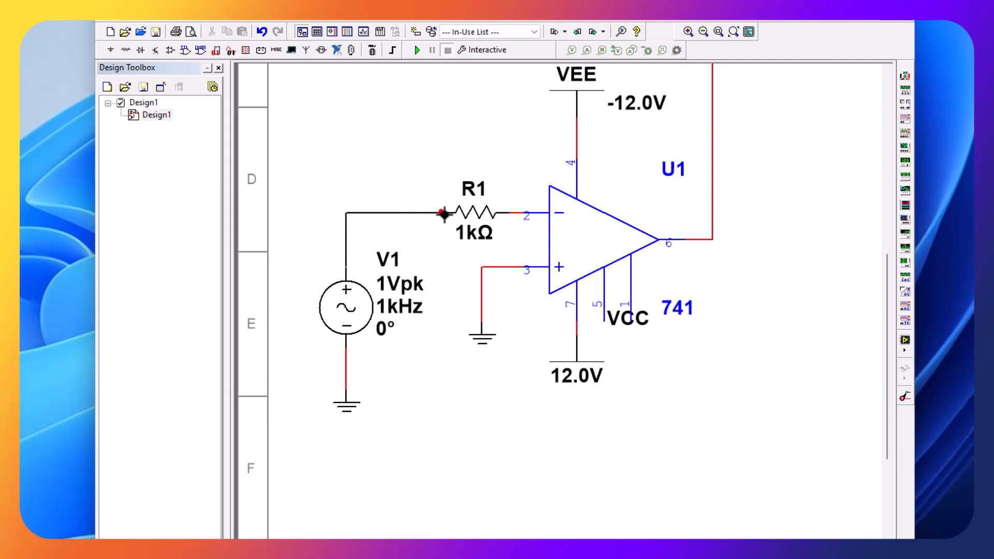
# Finish V1's wire at R1's left end, and move the VCC symbol clear of pins 5 and 1 with its name label beneath 12.0V
pyautogui.click(445, 214)
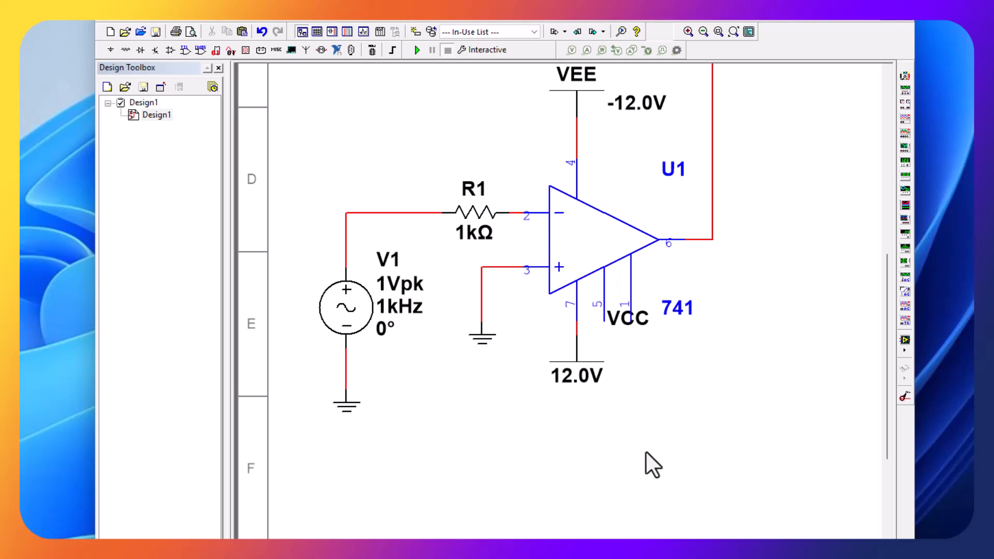
pyautogui.click(630, 323)
pyautogui.click(635, 321)
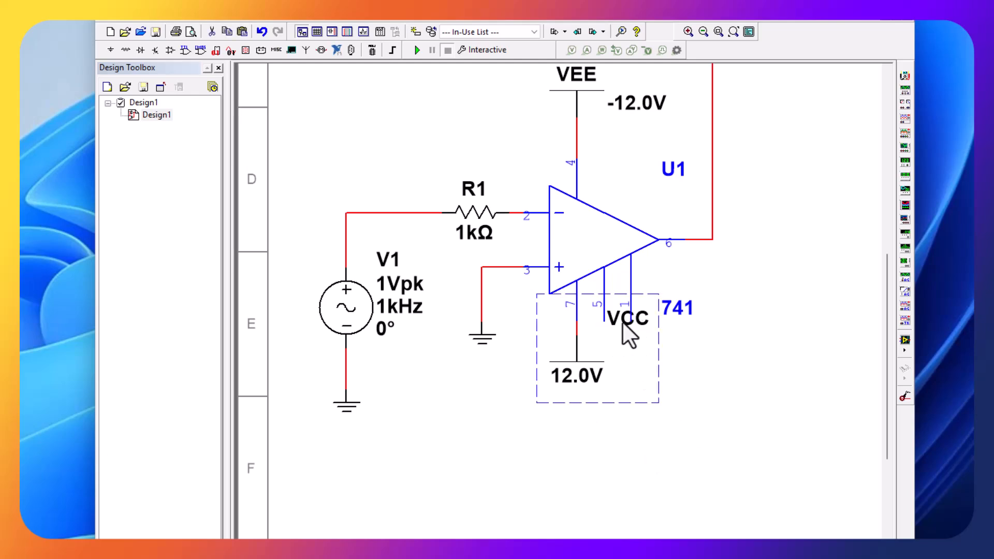
pyautogui.moveTo(622, 320); pyautogui.dragTo(623, 349)
pyautogui.click(674, 421)
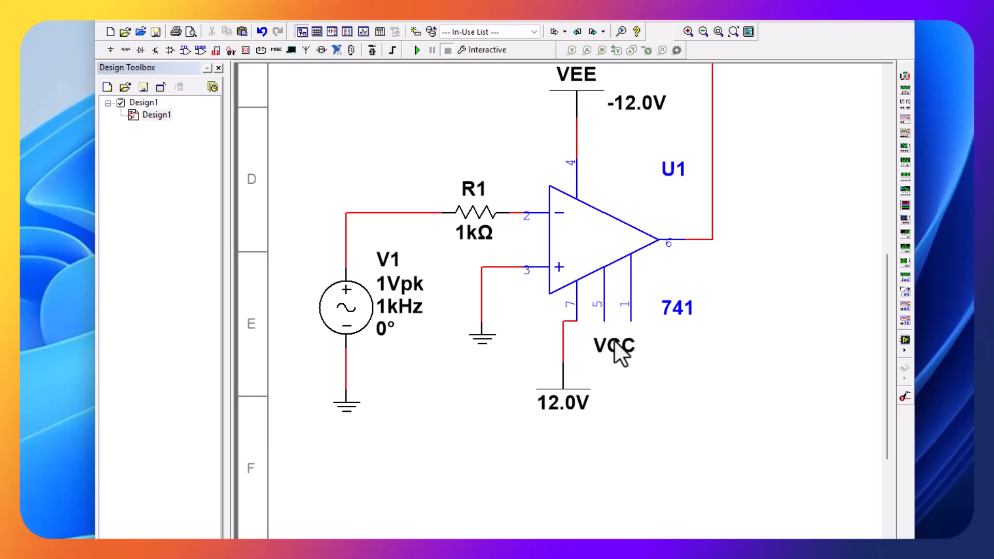
pyautogui.moveTo(613, 348); pyautogui.dragTo(574, 430)
pyautogui.click(635, 410)
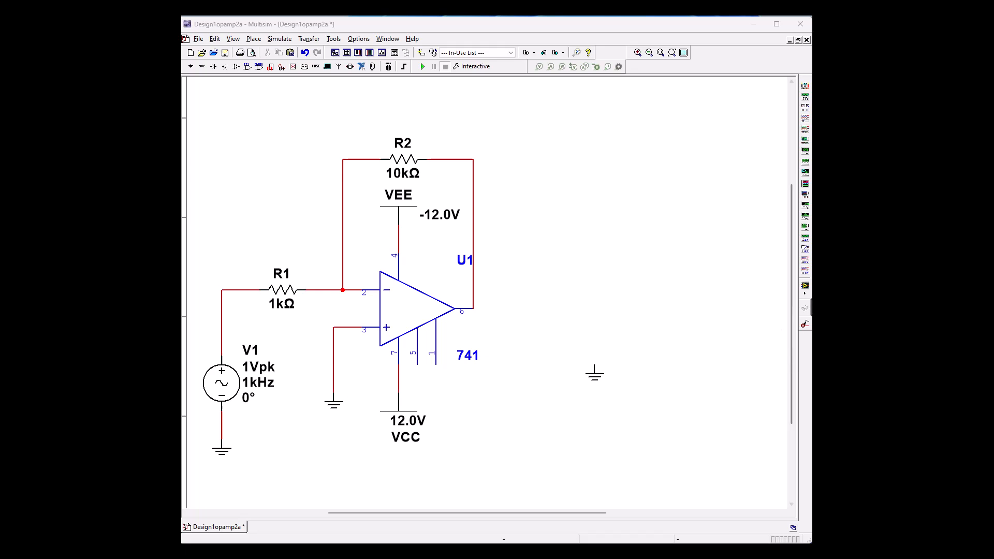
# Place a Tektronix oscilloscope to the right of the op-amp and connect the spare ground symbol to its G terminal
pyautogui.click(805, 271)
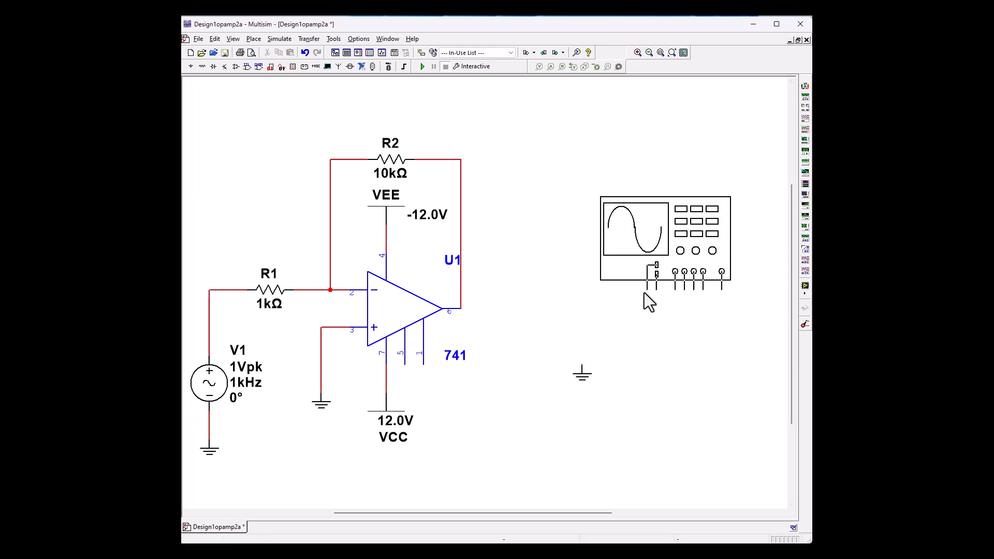
pyautogui.click(569, 294)
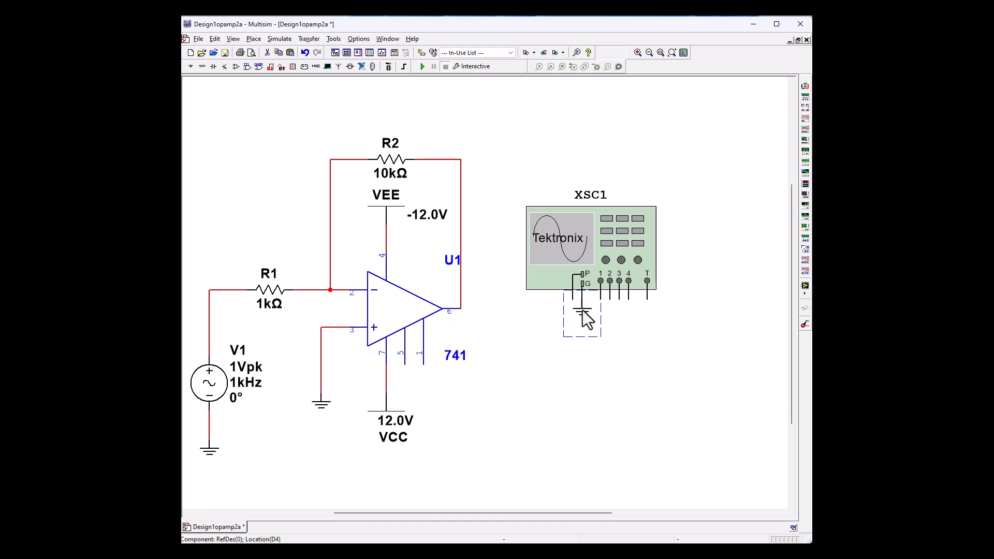
pyautogui.click(583, 312)
pyautogui.click(613, 317)
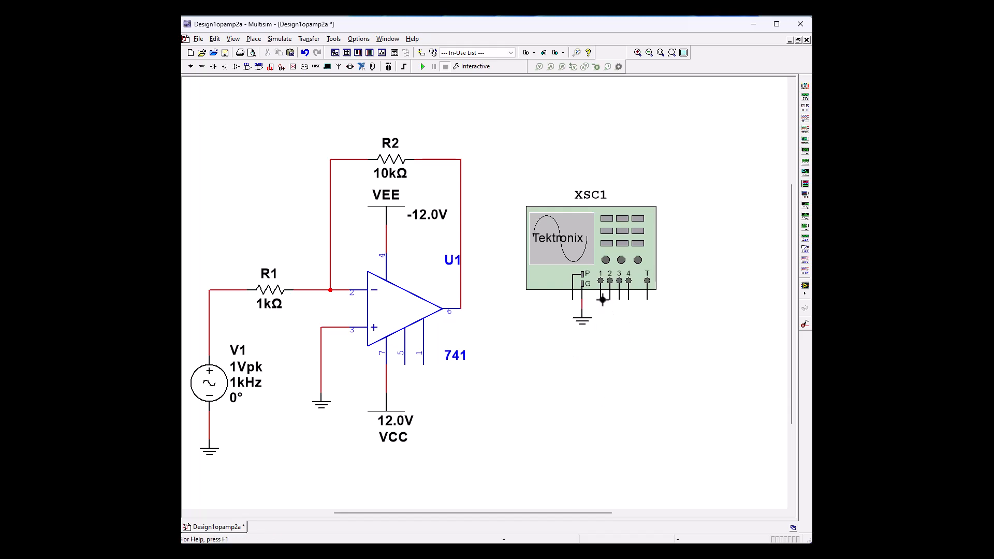
# Wire oscilloscope channel 1 to the V1–R1 wire, routed beneath the circuit, and channel 2 to the op-amp output wire near R2
pyautogui.click(602, 299)
pyautogui.press('Escape')
pyautogui.click(274, 457)
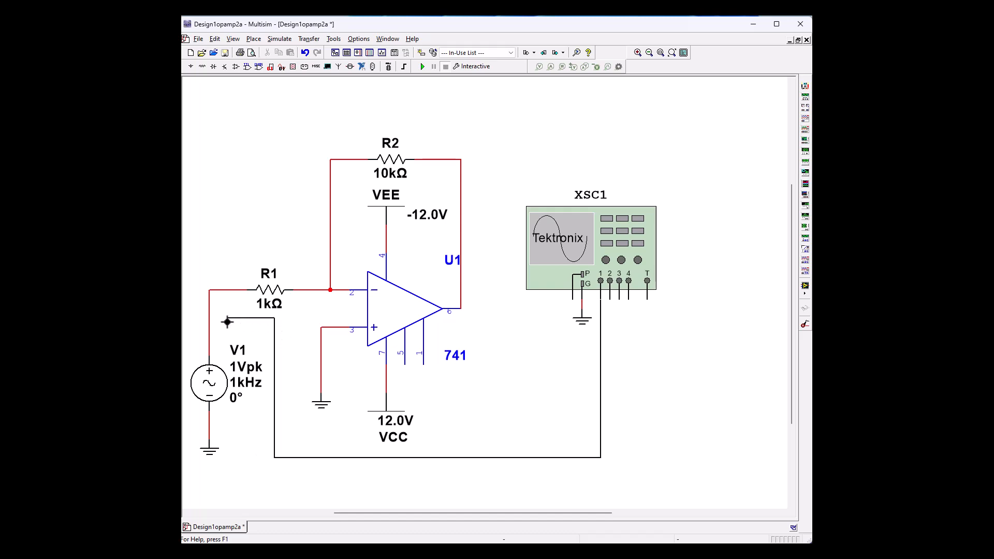
pyautogui.click(209, 318)
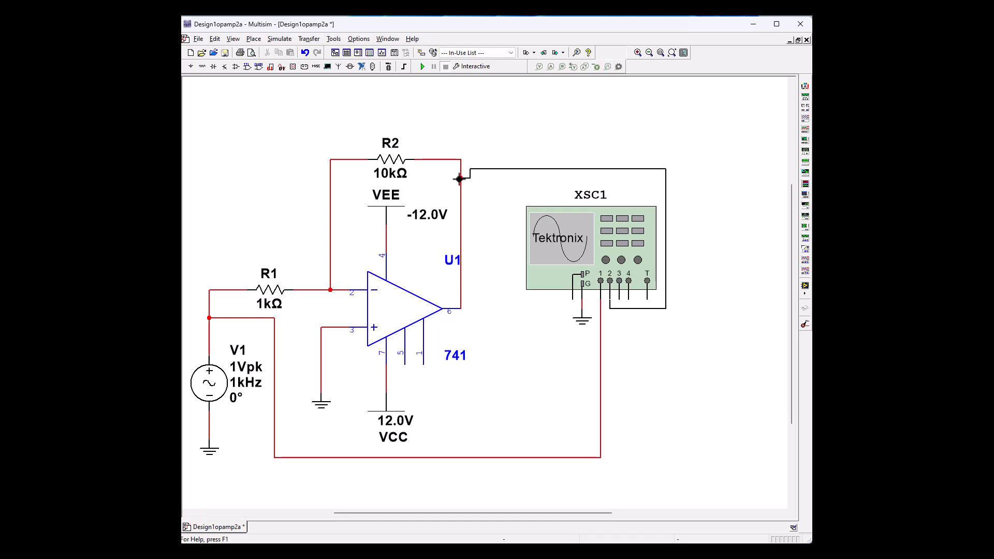
pyautogui.click(460, 171)
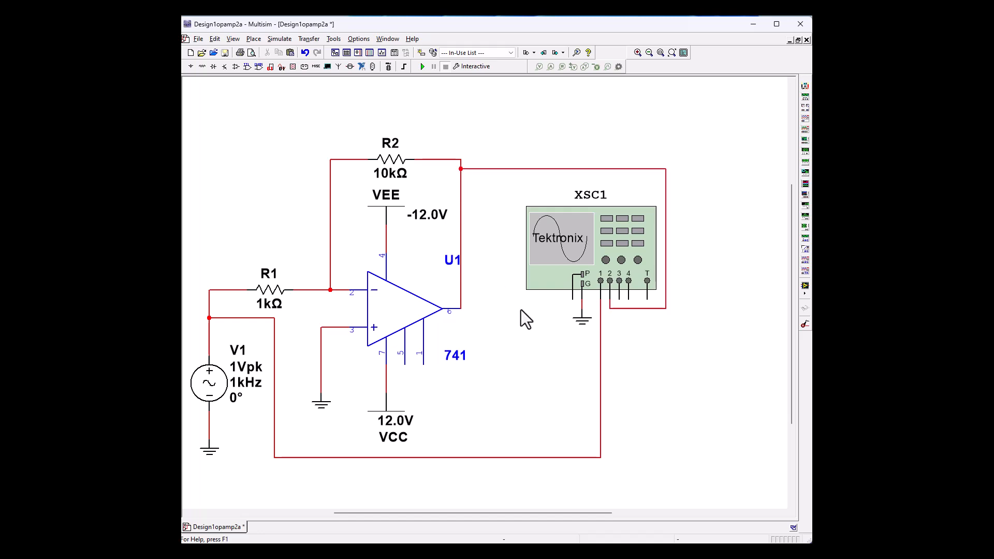
pyautogui.doubleClick(202, 385)
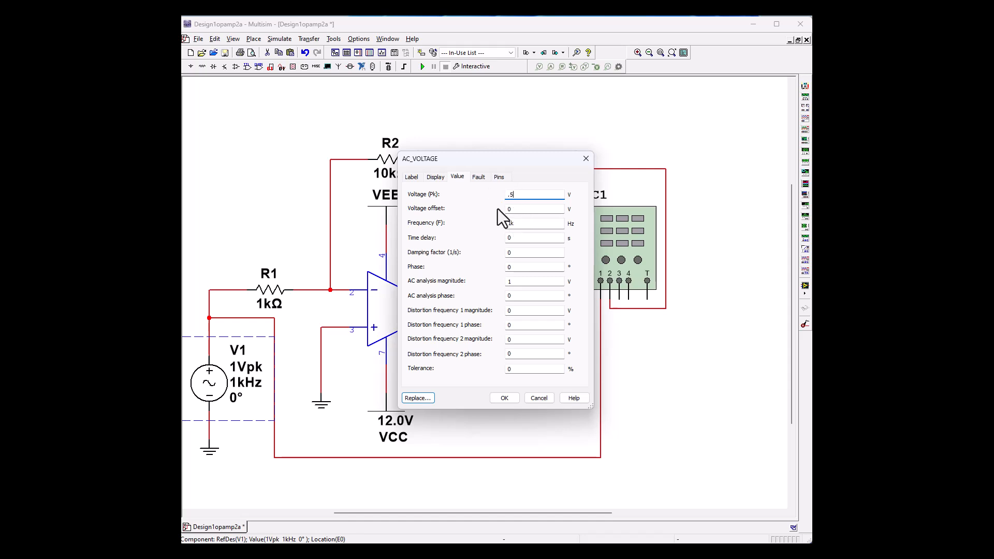
pyautogui.click(413, 398)
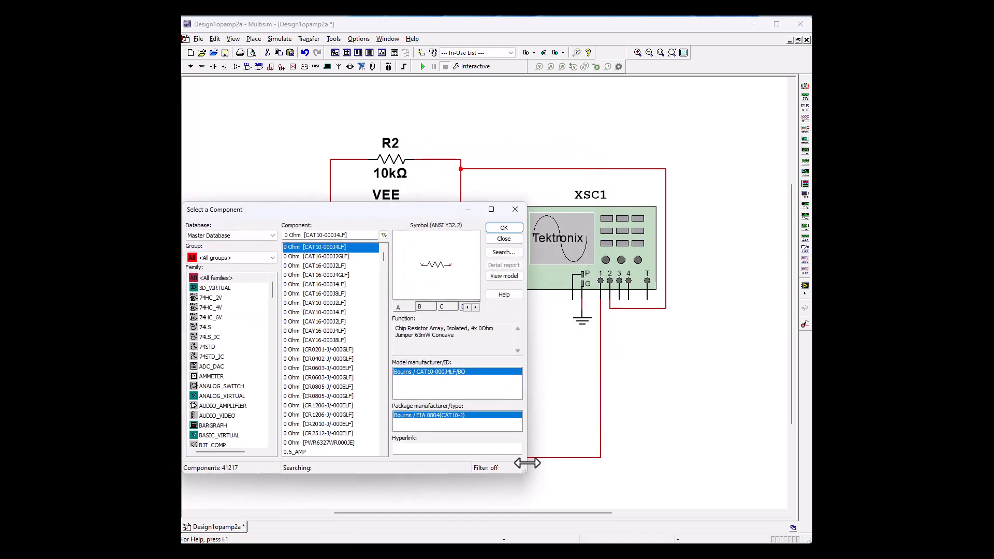
pyautogui.click(514, 209)
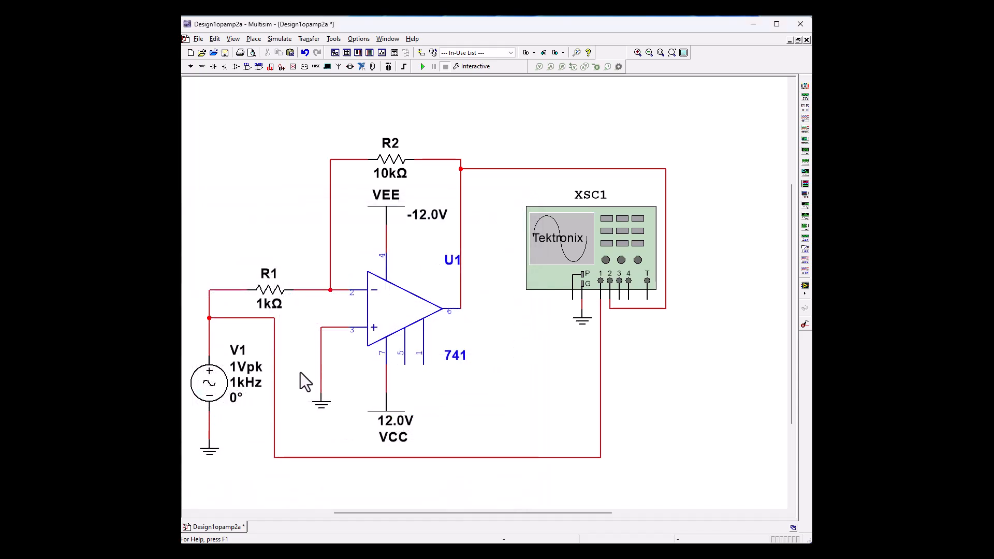
# Set the peak voltage of AC source V1 to .5 V
pyautogui.doubleClick(214, 386)
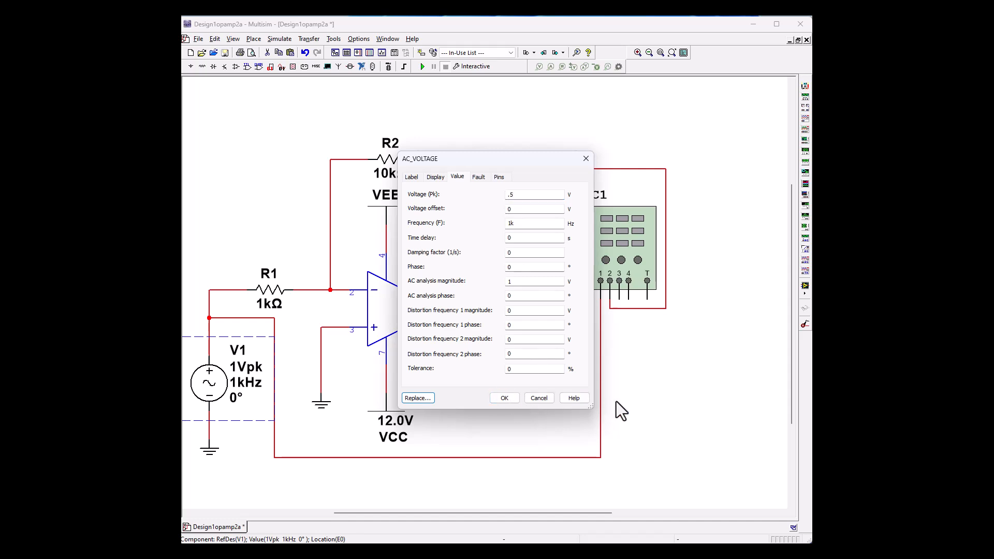
pyautogui.click(505, 397)
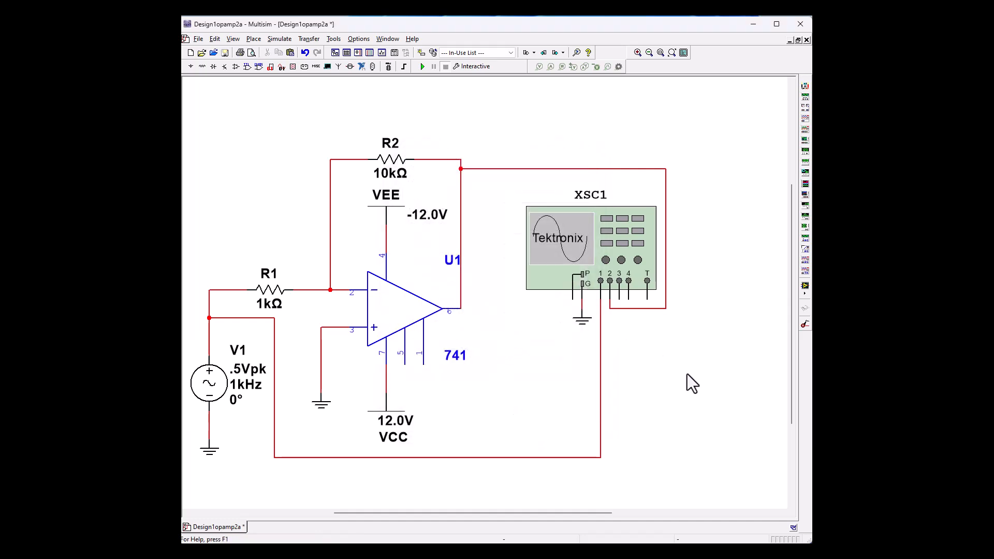
# Run the simulation, then open the front panel of oscilloscope XSC1 and power it on
pyautogui.click(422, 67)
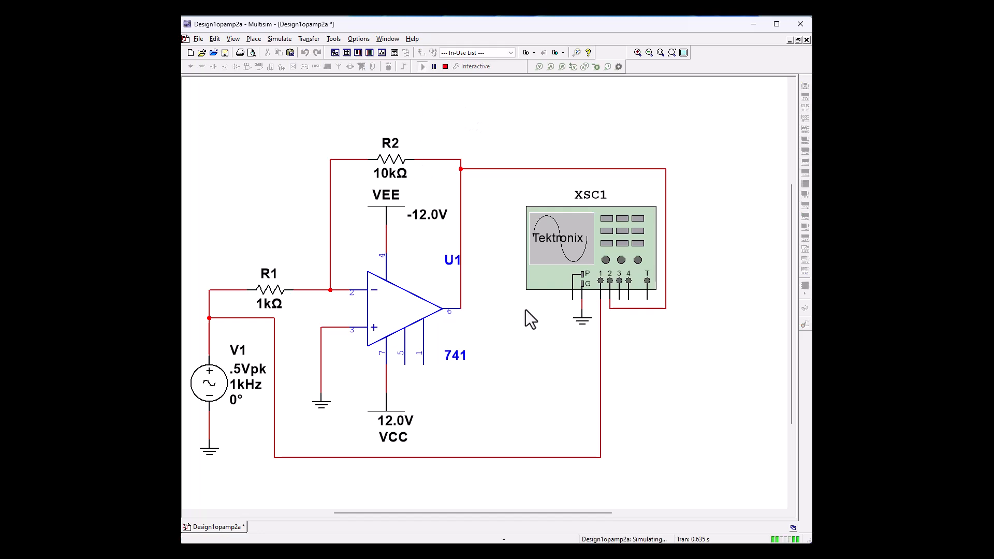
pyautogui.doubleClick(553, 238)
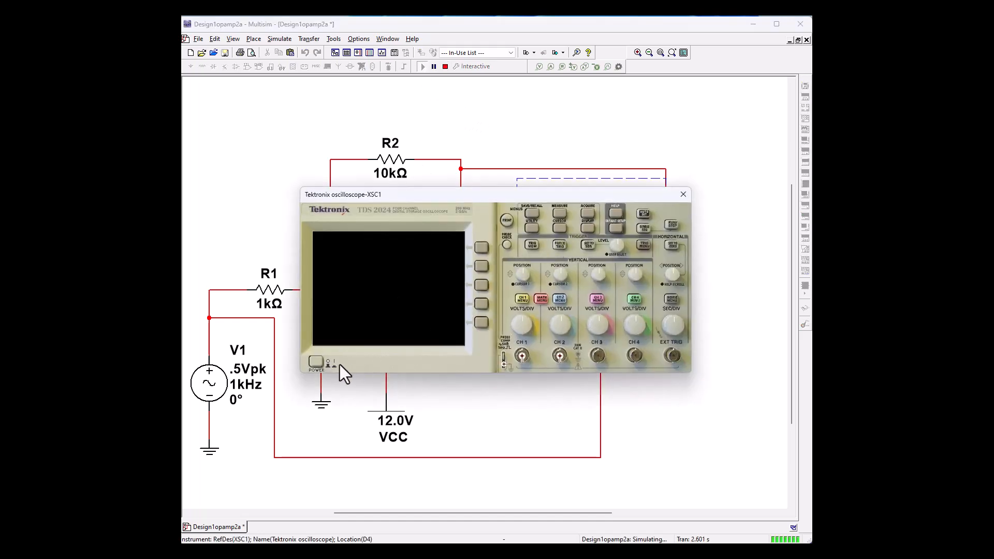
pyautogui.click(315, 361)
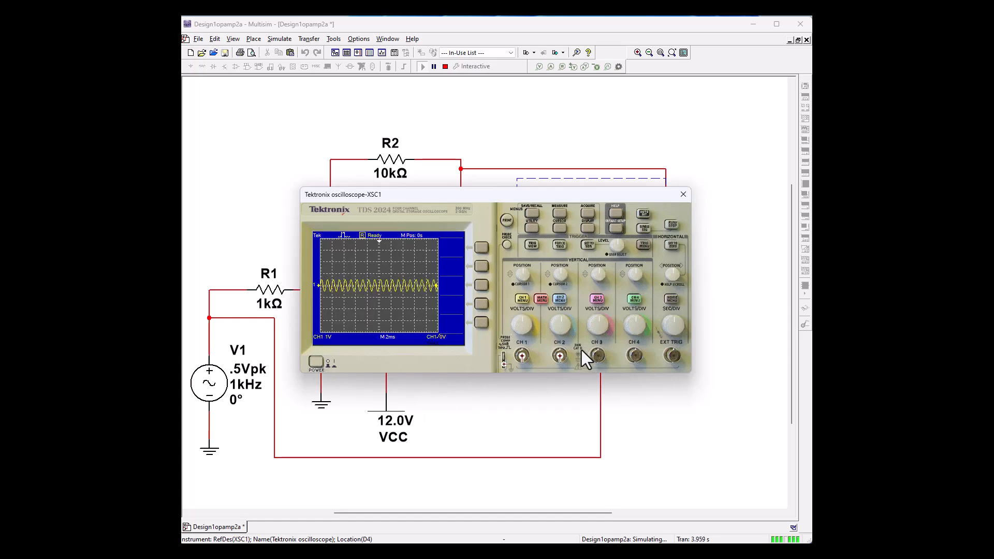
# Set the oscilloscope's channel 1 scale to 200 mV per division and its time base to 500 us per division
pyautogui.scroll(-2, 526, 319)
pyautogui.scroll(4, 523, 320)
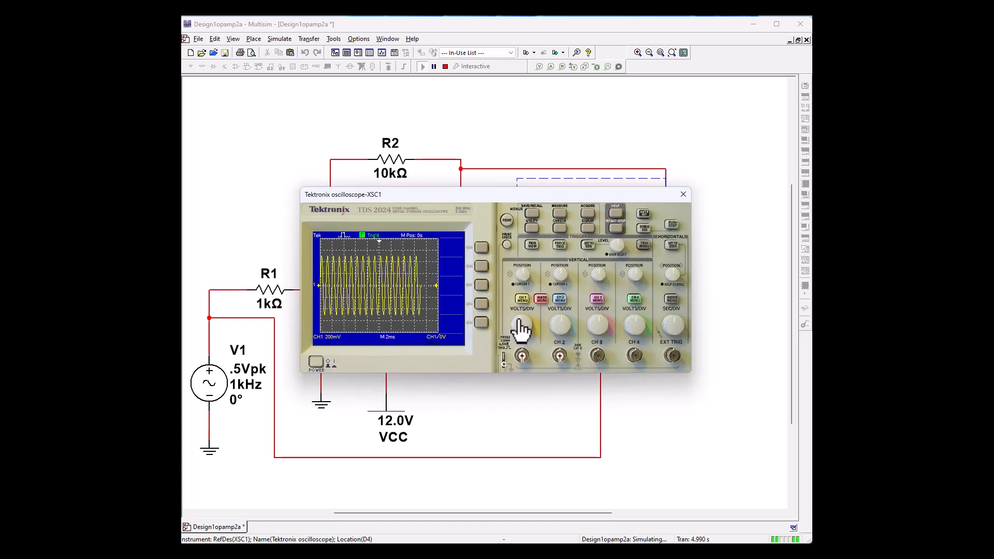
pyautogui.scroll(3, 675, 328)
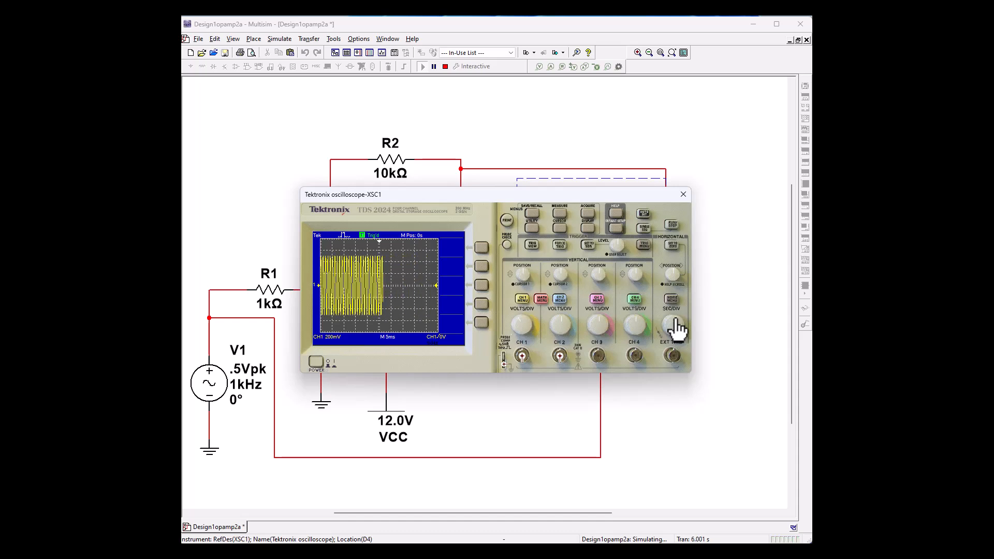
pyautogui.scroll(-1, 671, 329)
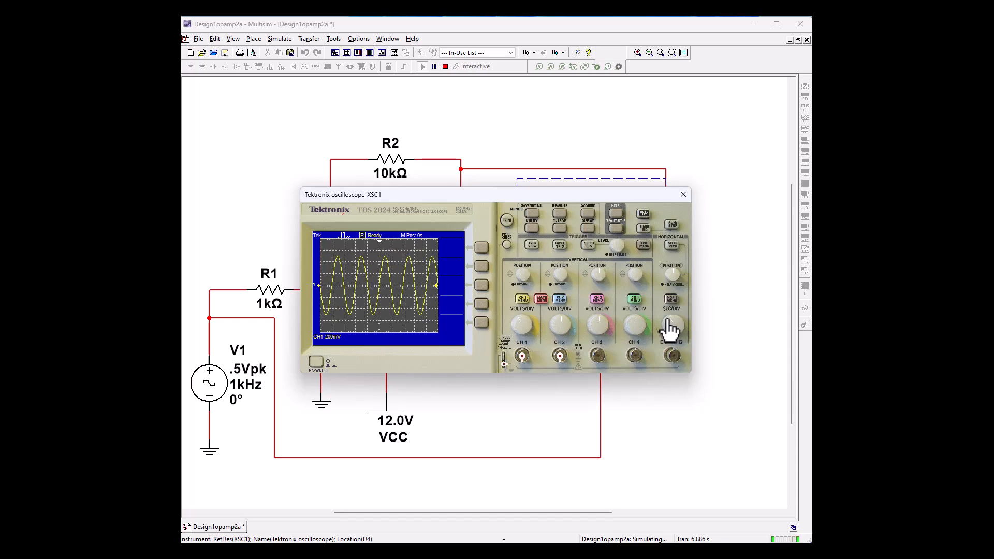
# Turn on channel 2 at 2 V per division and set the time base to 200 us per division
pyautogui.click(555, 297)
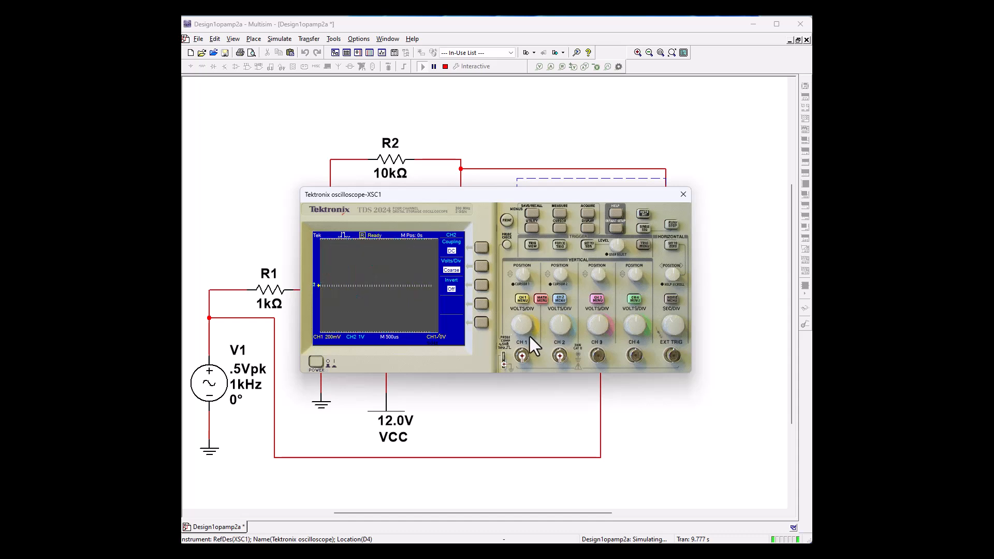
pyautogui.click(565, 321)
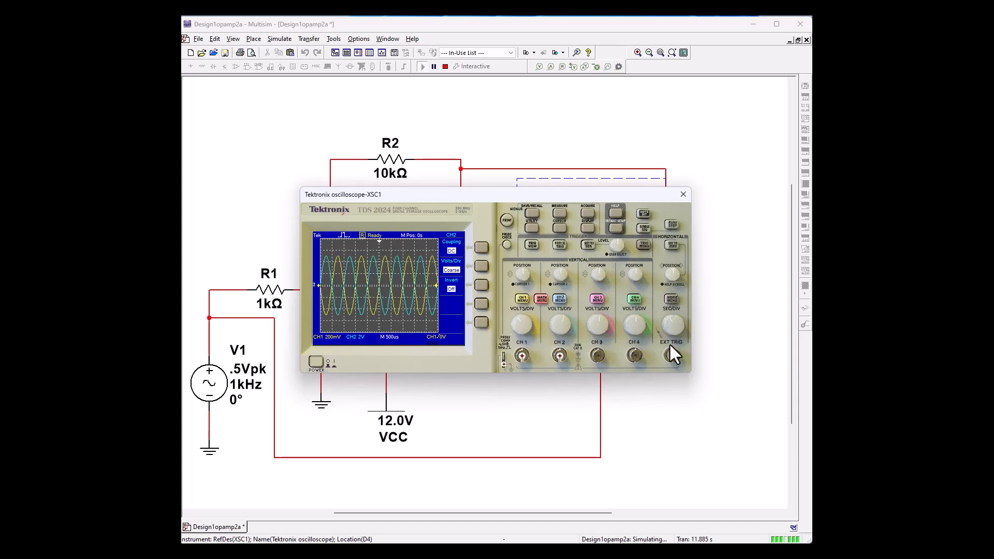
pyautogui.click(671, 326)
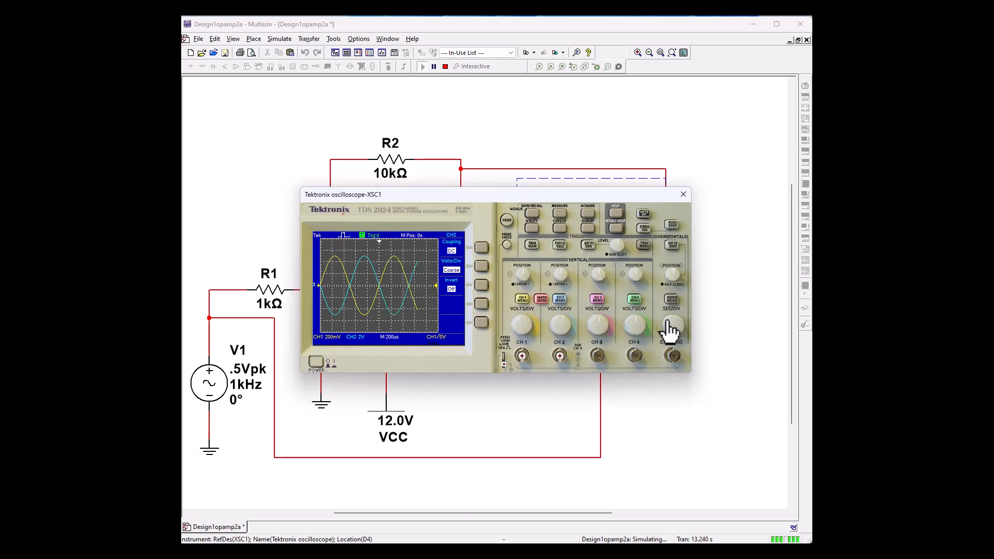
# Configure the oscilloscope's first measurement as the peak-to-peak voltage (Pk-Pk) of CH1
pyautogui.click(559, 213)
pyautogui.click(481, 250)
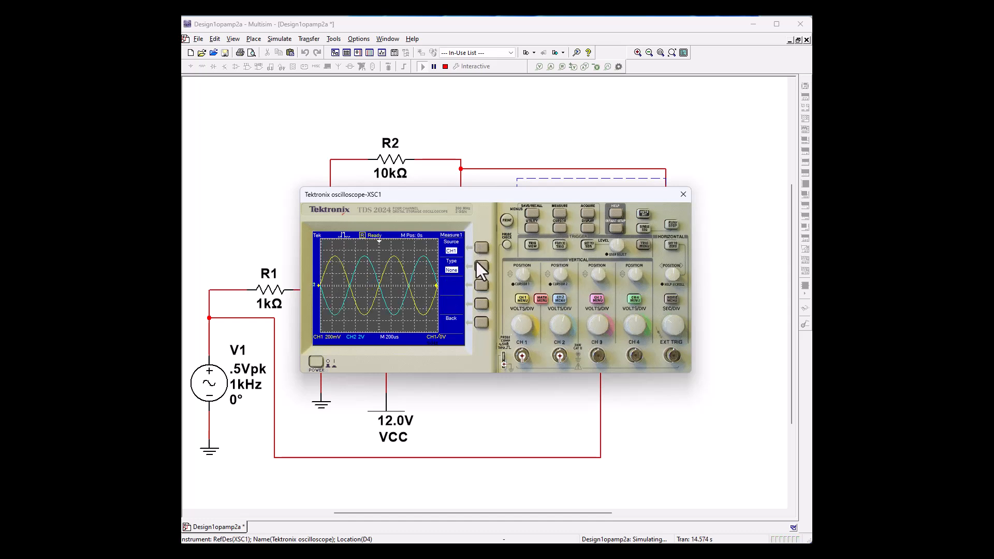
pyautogui.click(479, 266)
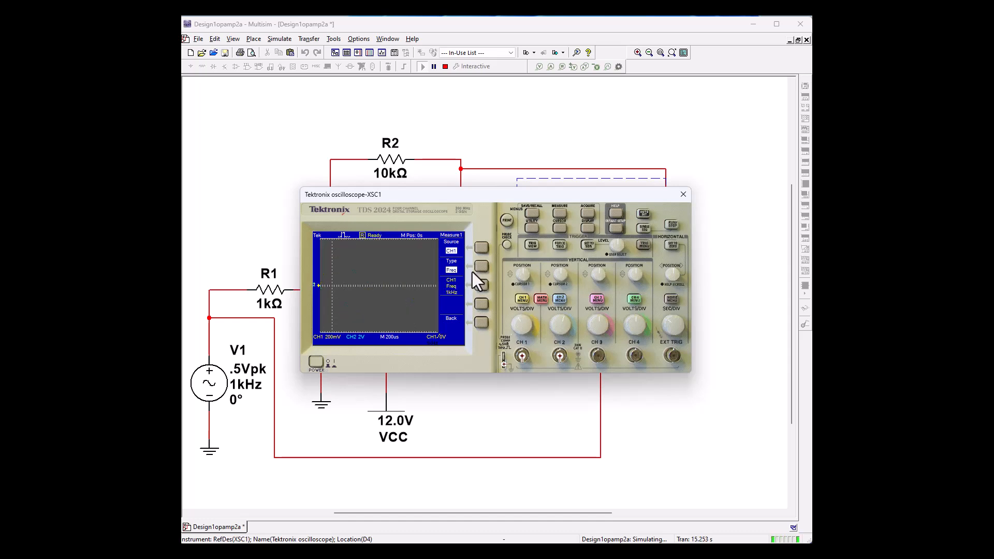
pyautogui.click(480, 266)
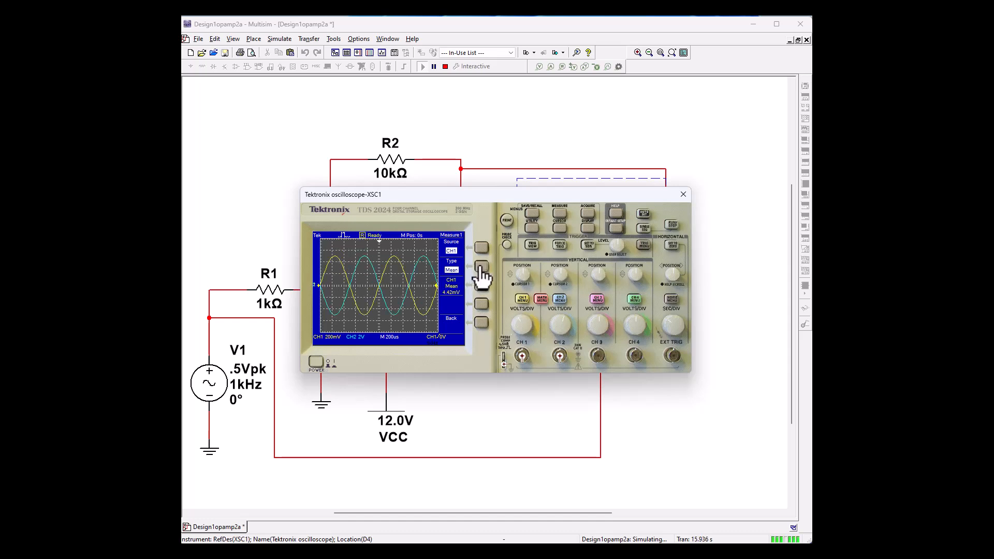
pyautogui.click(482, 322)
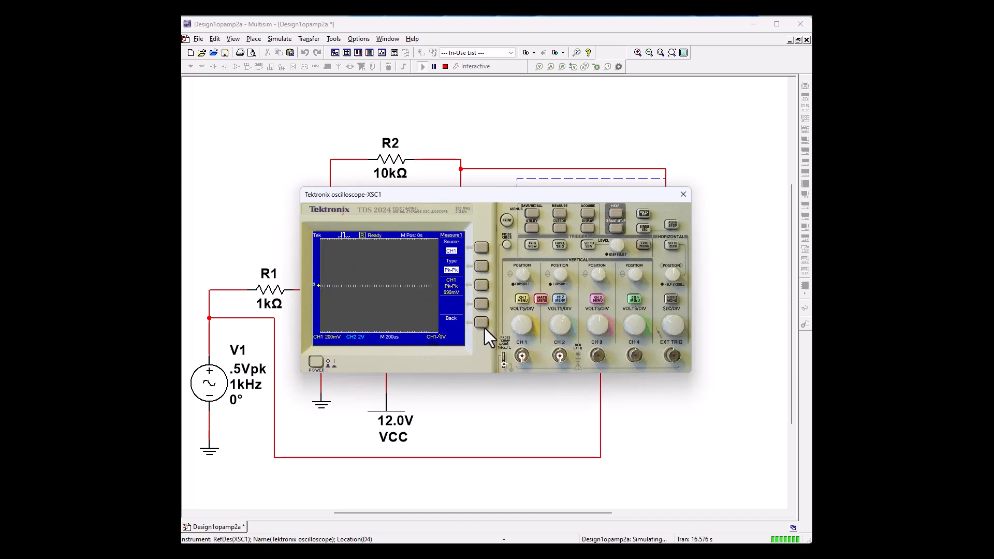
# Configure the oscilloscope's second measurement with source CH2 and type Pk-Pk, and return to the measurement overview
pyautogui.click(481, 267)
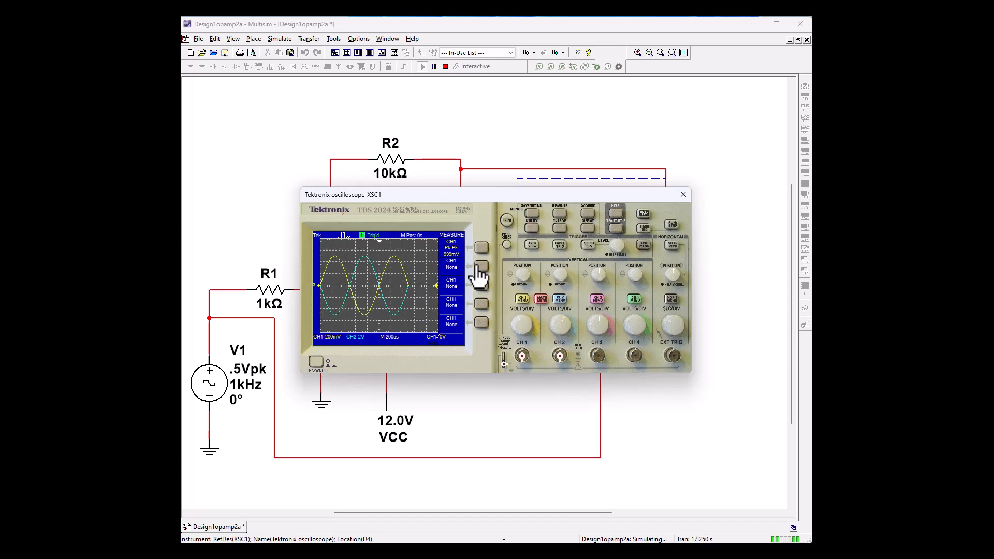
pyautogui.click(481, 248)
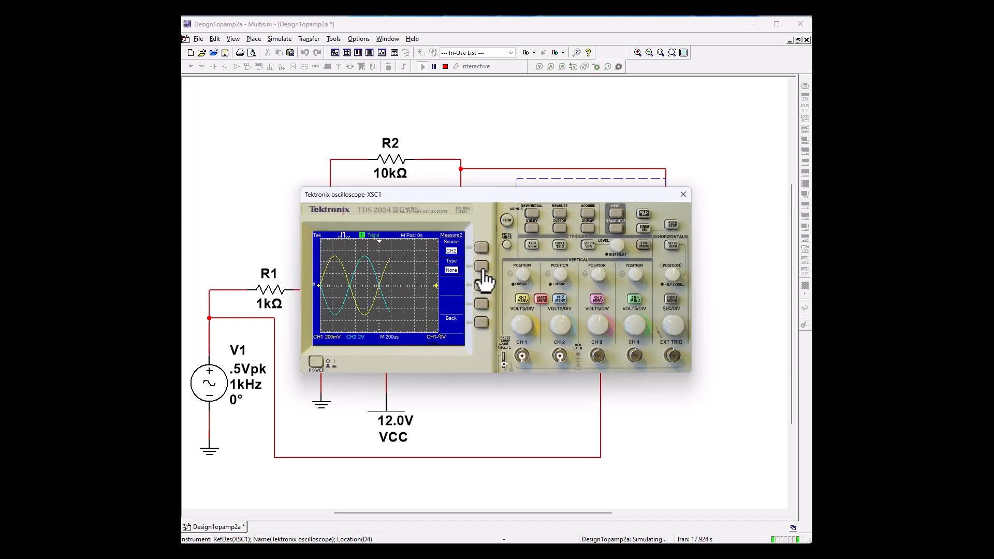
pyautogui.click(481, 267)
pyautogui.click(481, 267)
pyautogui.click(481, 267)
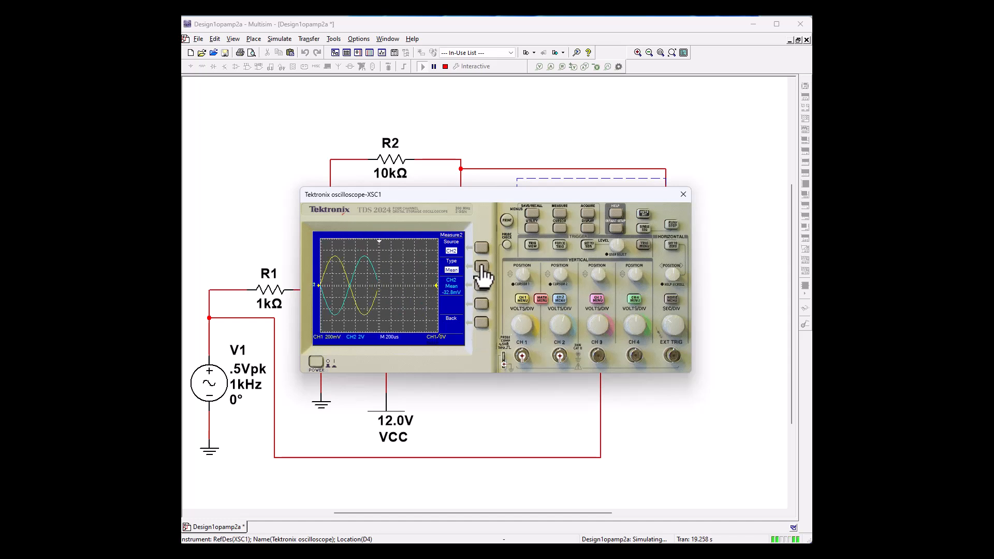
pyautogui.click(481, 267)
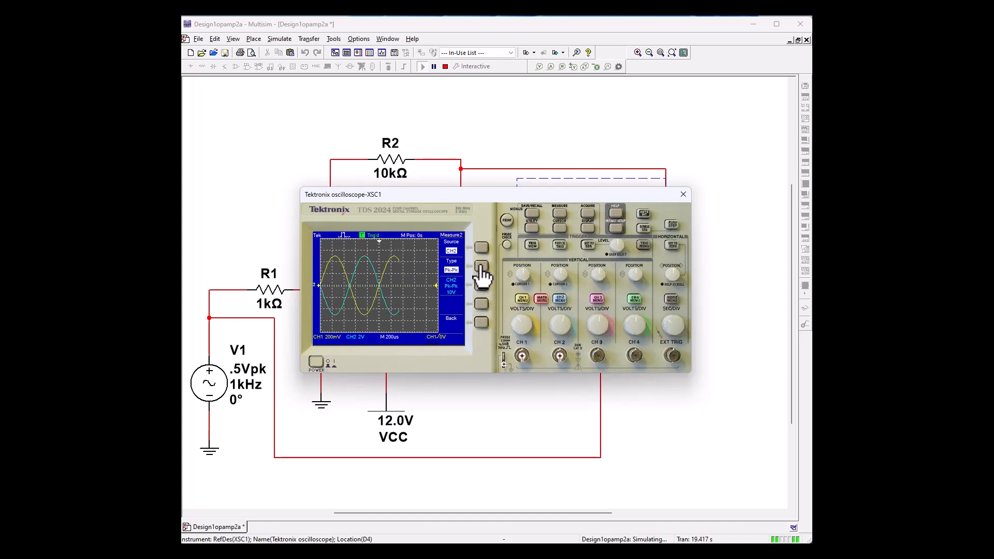
pyautogui.click(483, 322)
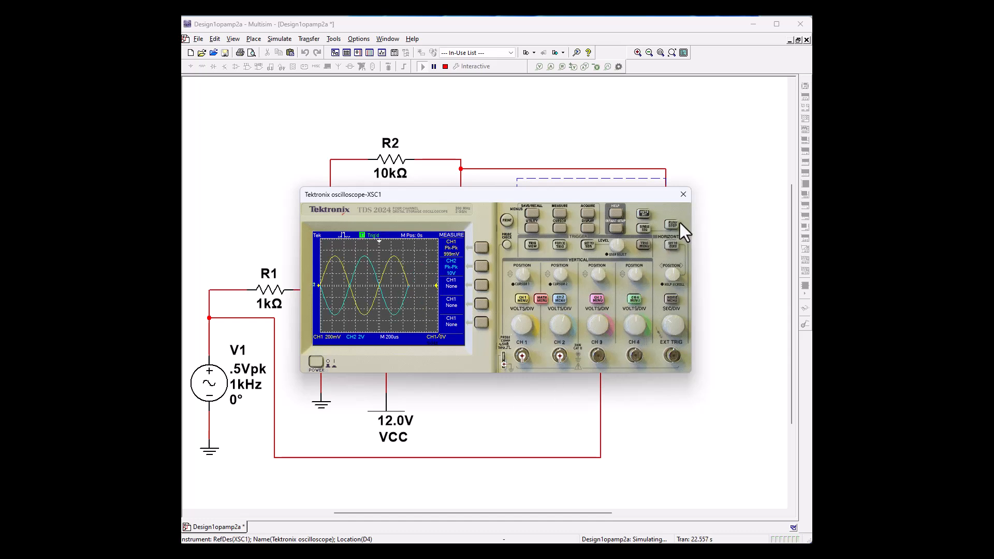
# Capture a single acquisition sequence of both waveforms on the oscilloscope
pyautogui.click(644, 231)
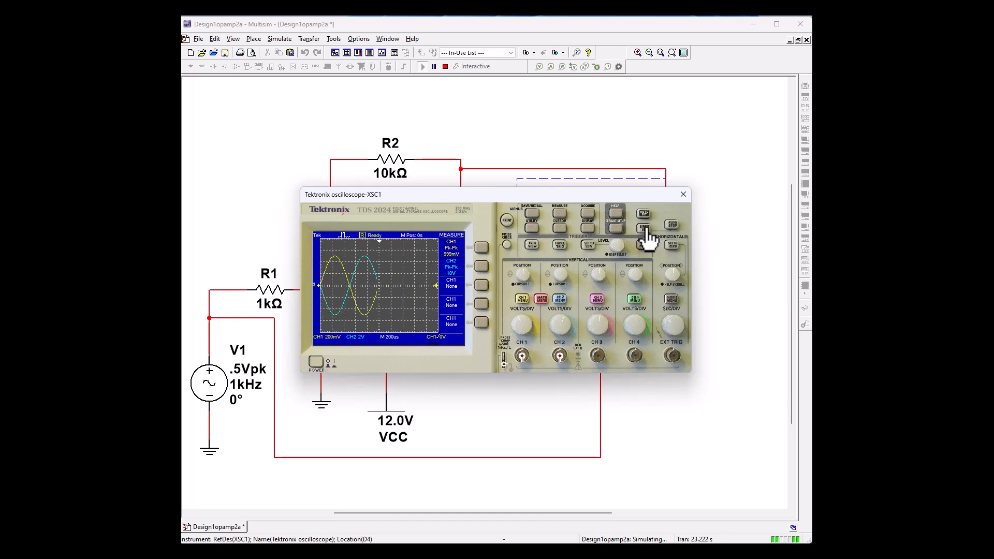